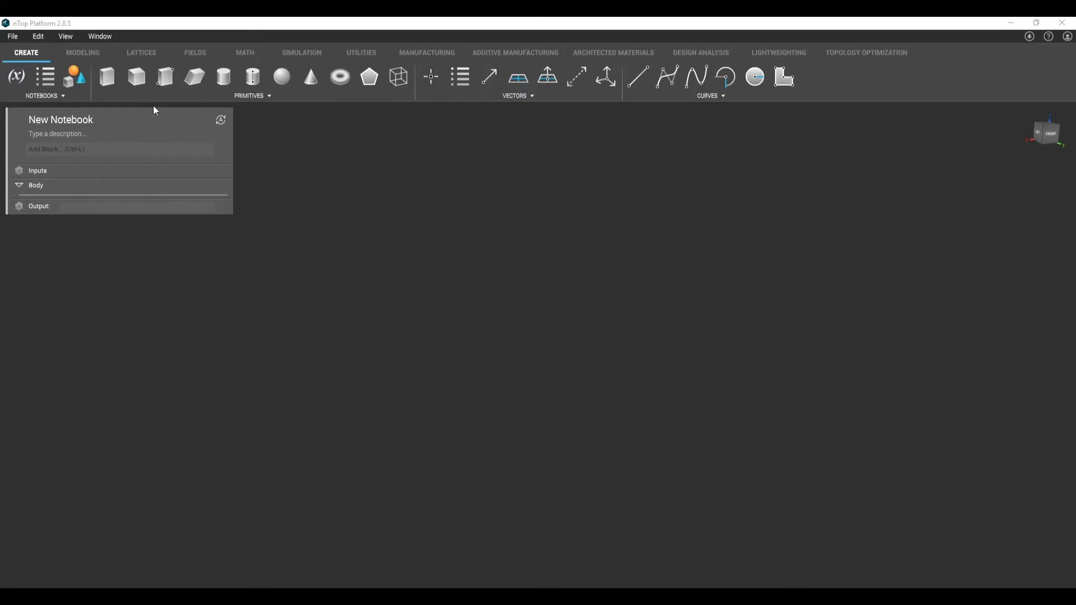
- Add a cube primitive to the notebook, centred at 0, 0, 0 with a size of 10 mm
click(139, 81)
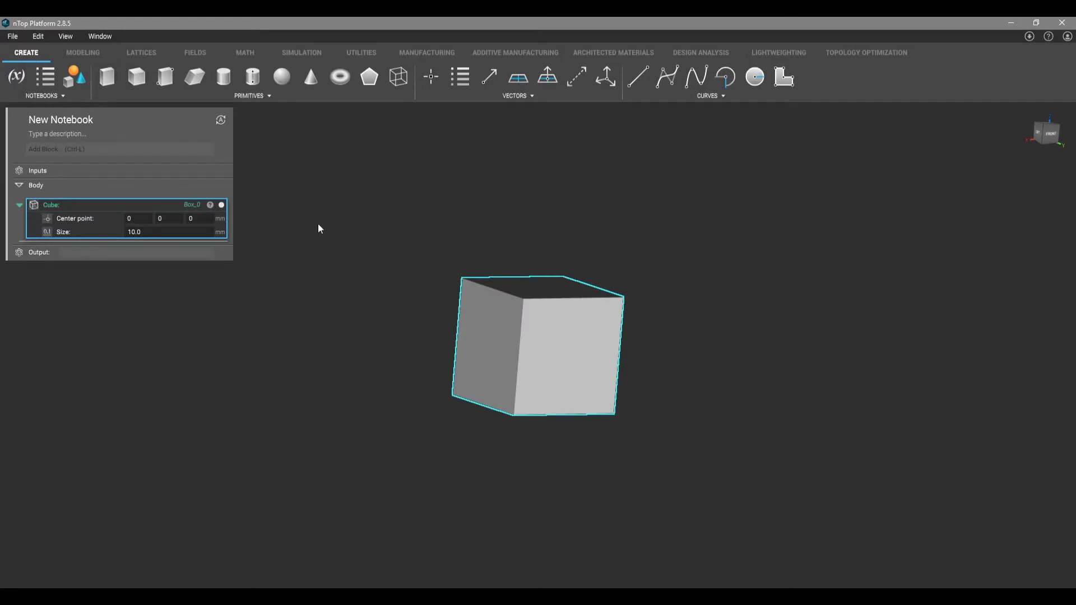
right_drag(524, 290, 468, 296)
right_drag(635, 250, 601, 350)
right_drag(422, 277, 348, 225)
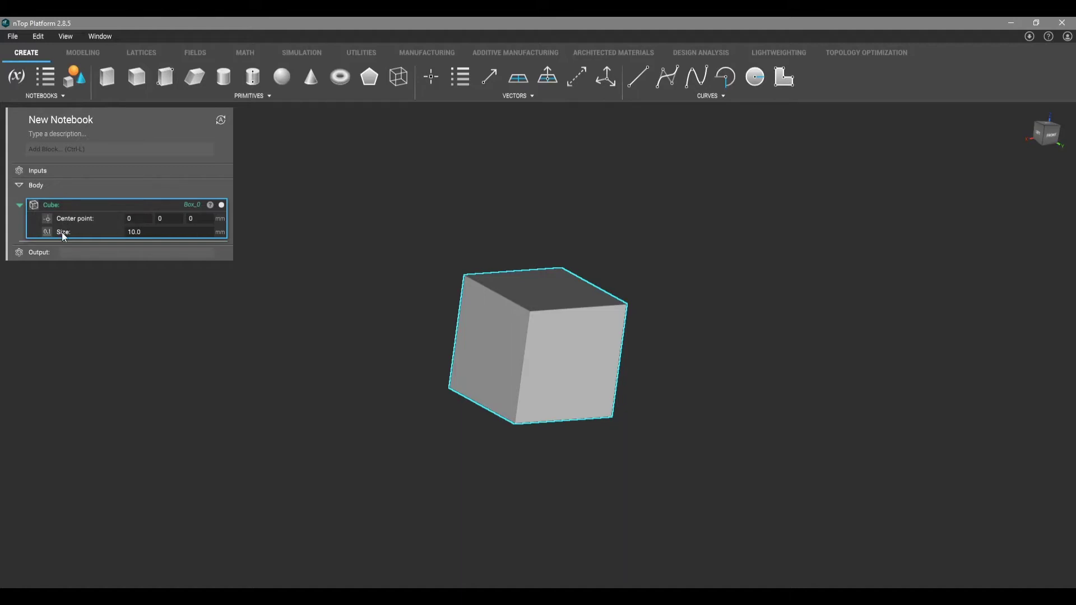
click(153, 234)
key(Return)
right_drag(524, 321, 484, 369)
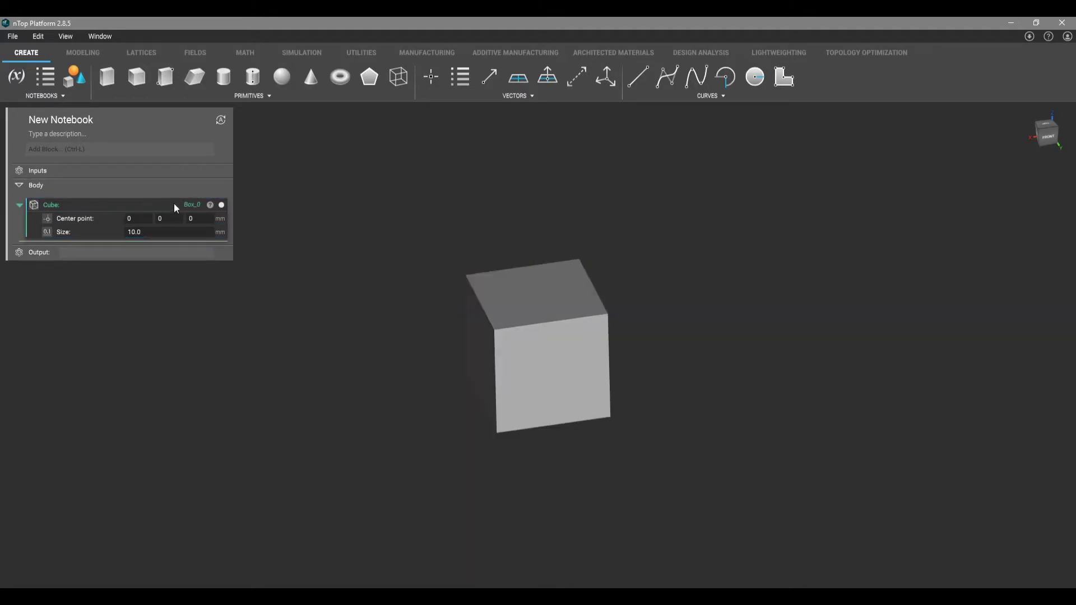
- Add a sphere primitive, and set the cube's size to 20 mm and the sphere's radius to 10 mm
click(282, 77)
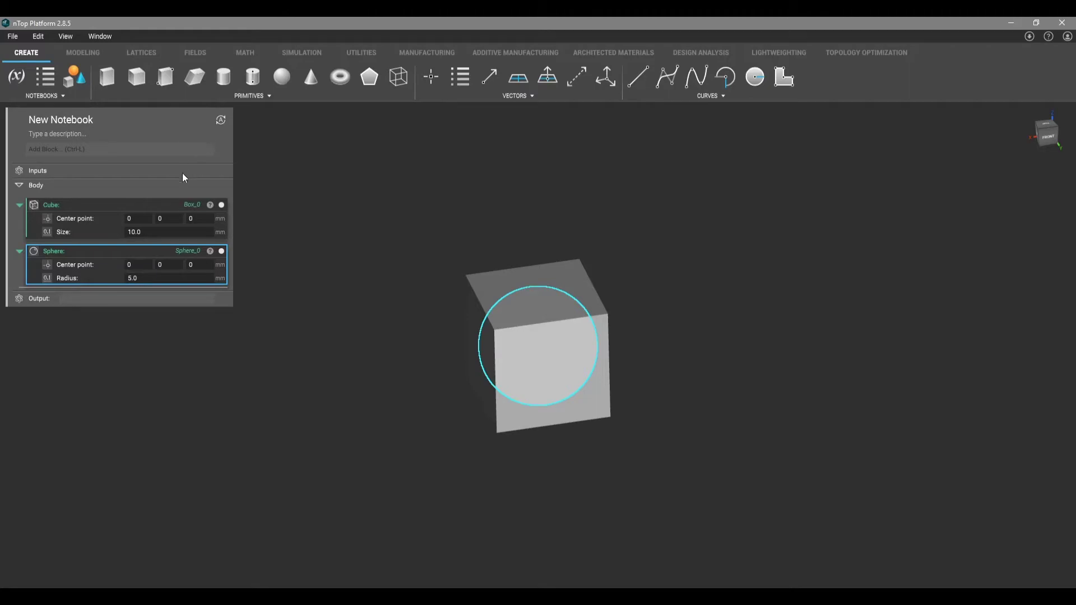
click(145, 232)
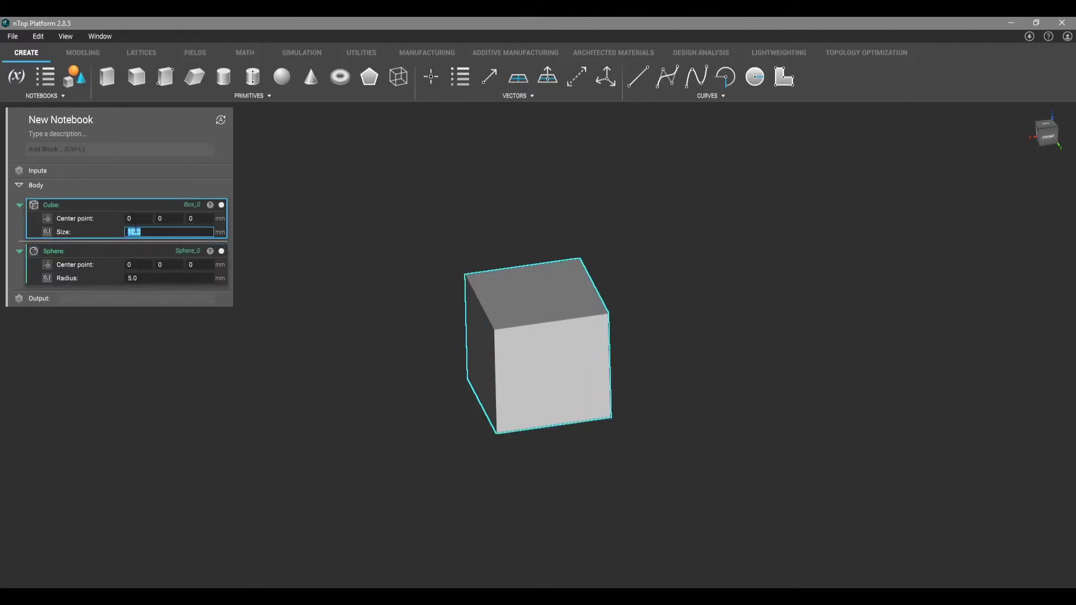
text(20)
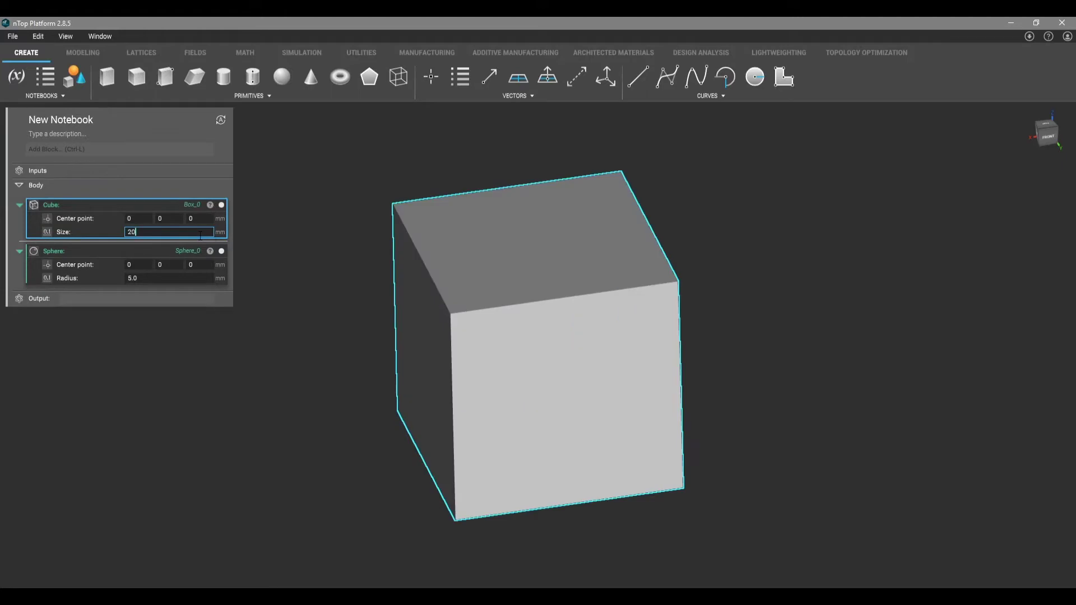
click(138, 275)
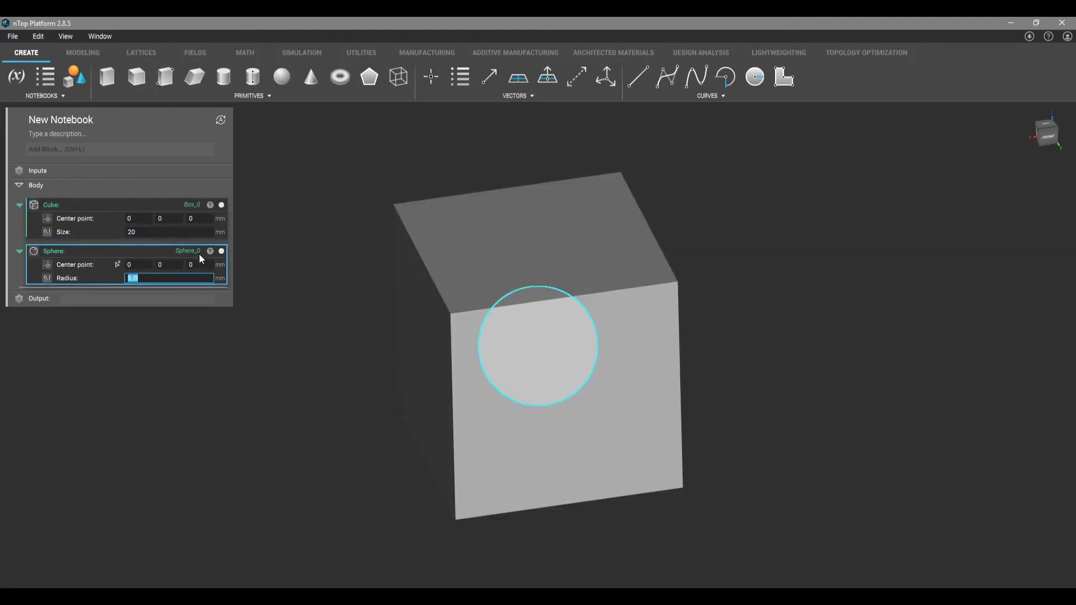
text(10)
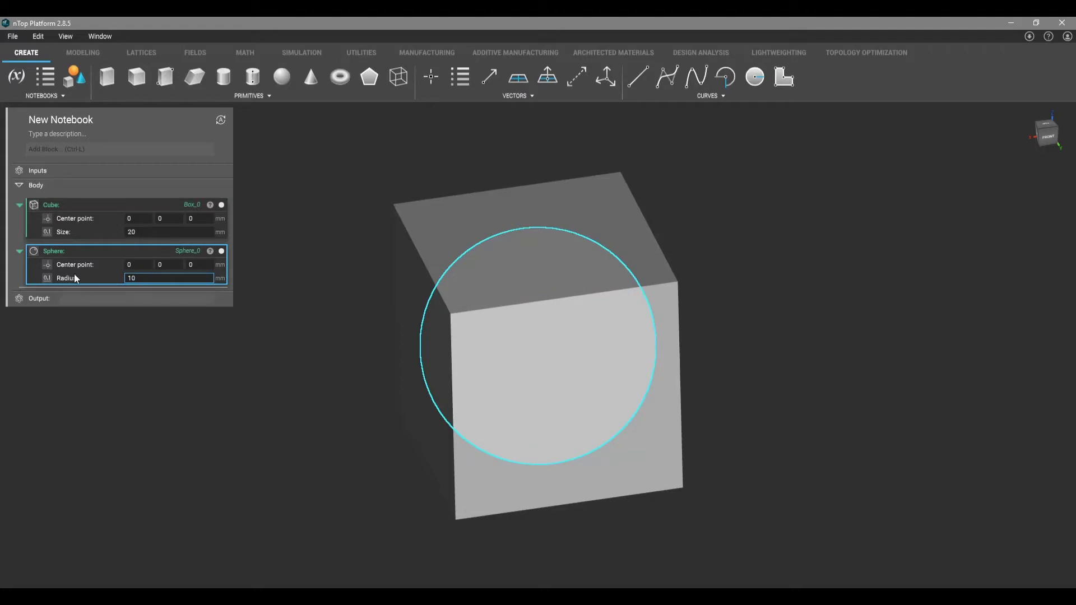
- Move the sphere to an upper corner of the cube, with its center point at about 7.59, 8.51, 8.70 mm
click(139, 263)
right_drag(336, 471, 805, 465)
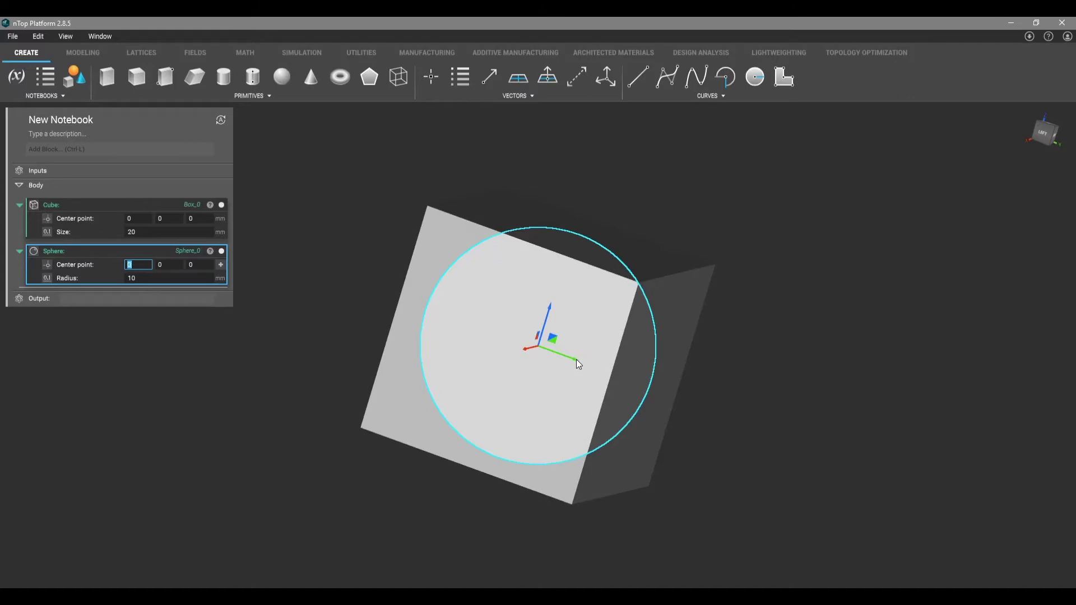
drag(576, 358, 681, 255)
right_drag(681, 255, 509, 312)
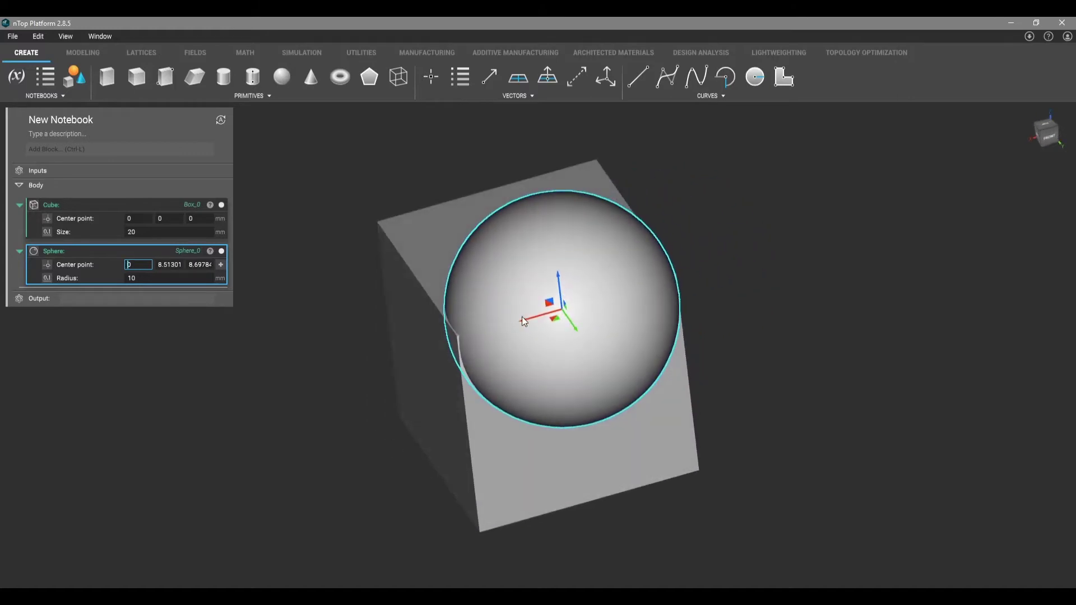
drag(522, 317, 442, 347)
right_drag(442, 347, 318, 430)
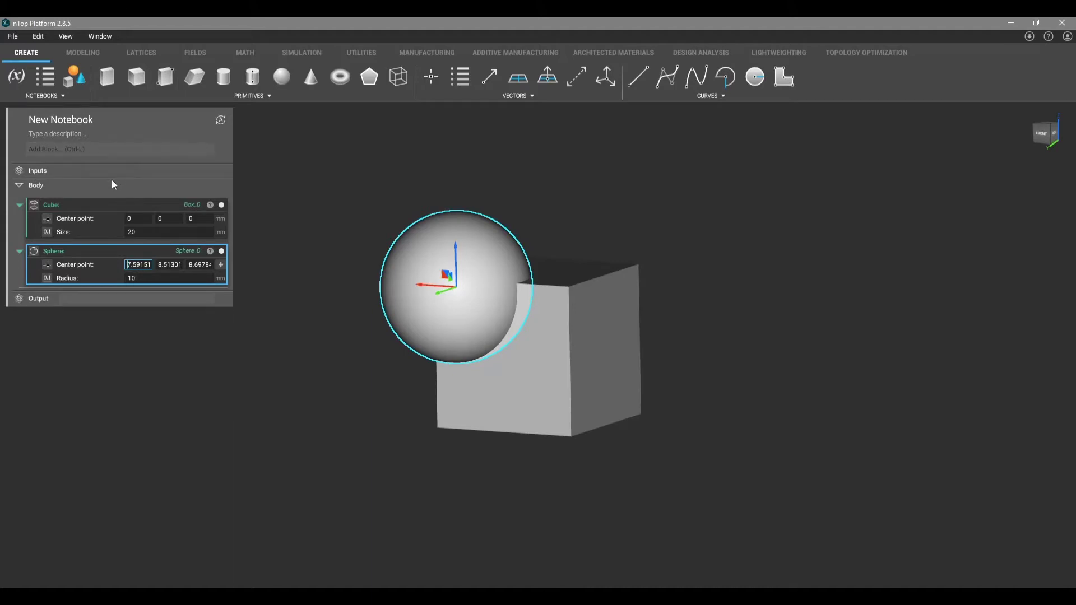
- Add a Boolean Union block to the notebook
click(107, 151)
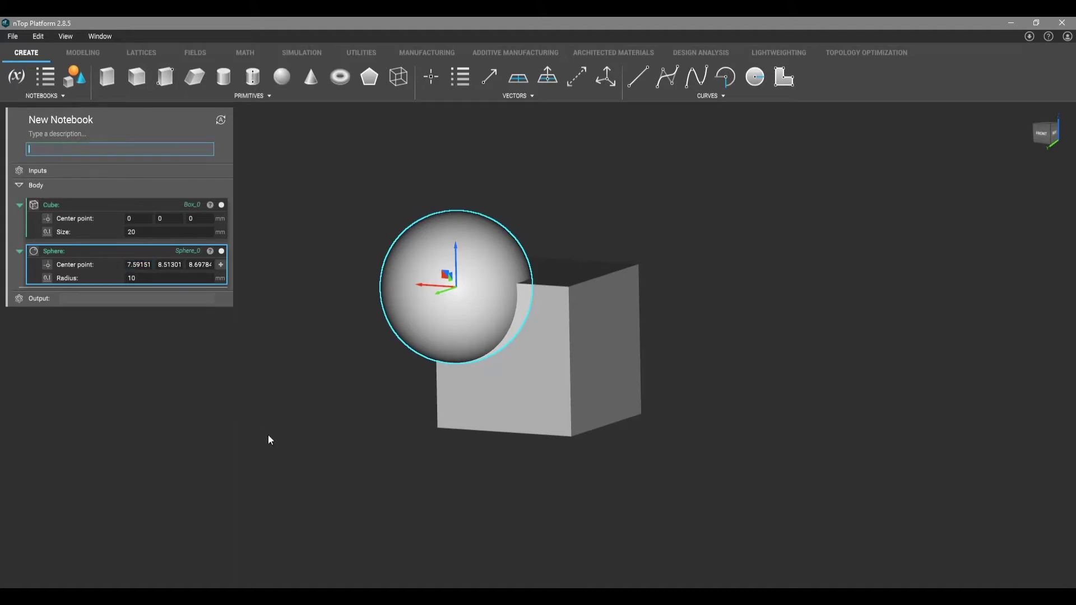
text(boolean)
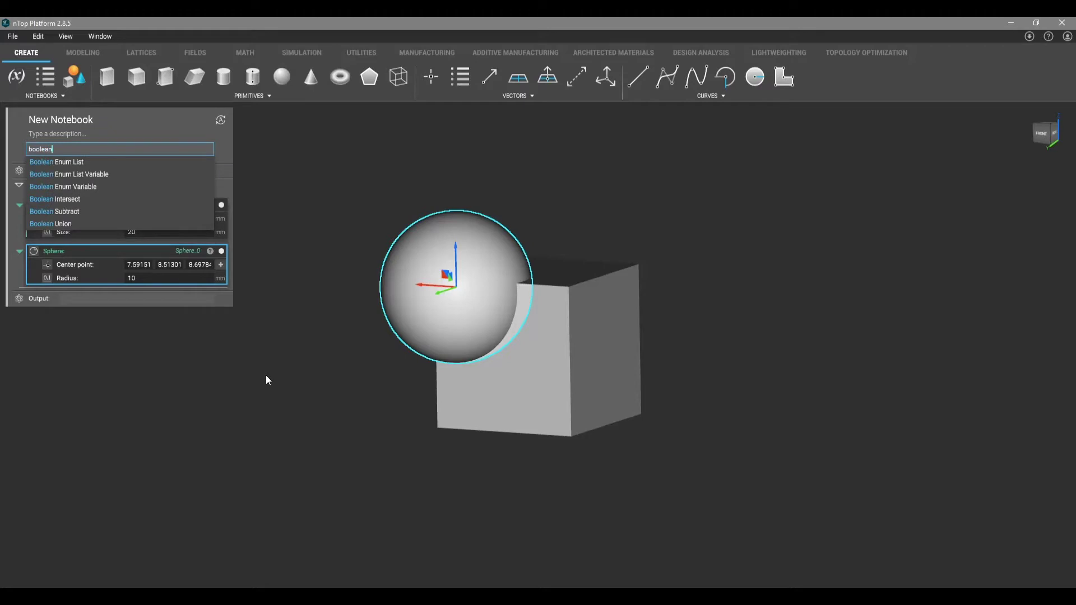
text( union)
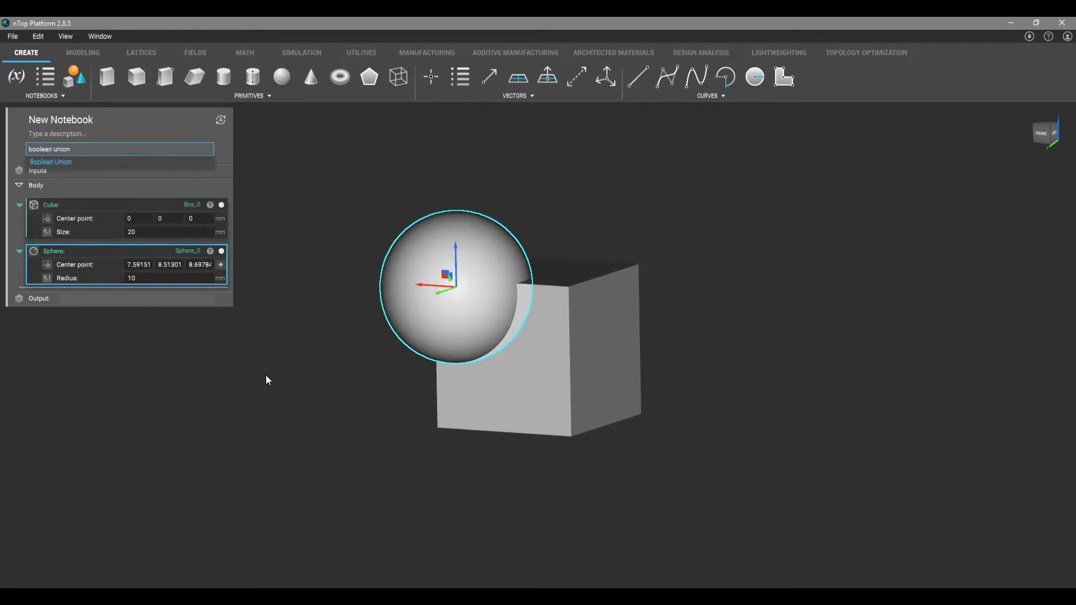
key(Return)
click(83, 52)
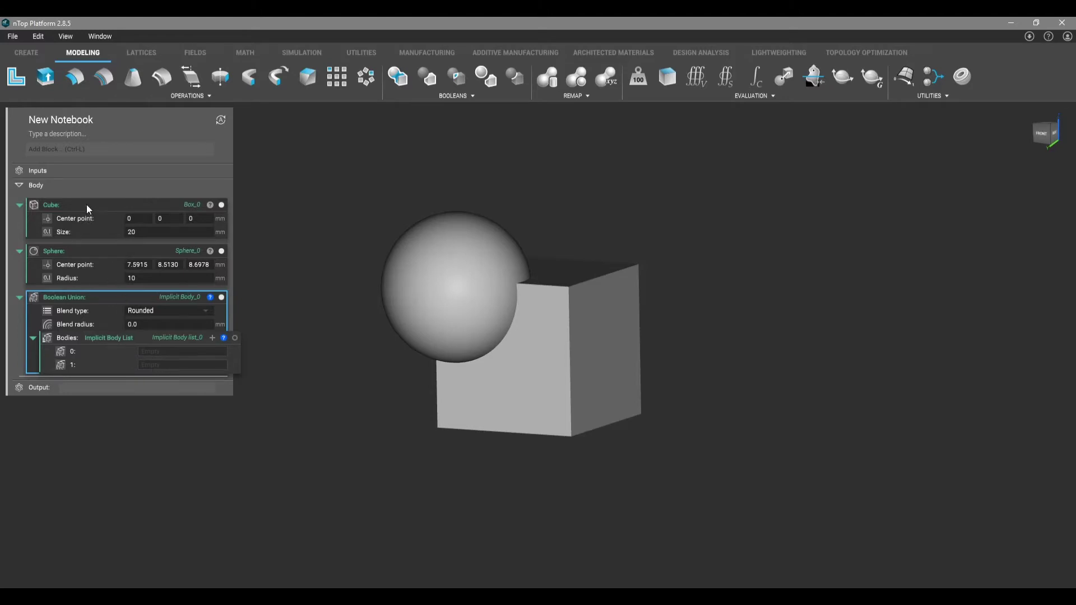
- Place the cube and the sphere in the Boolean Union's bodies list and hide the two individual bodies
drag(86, 204, 173, 351)
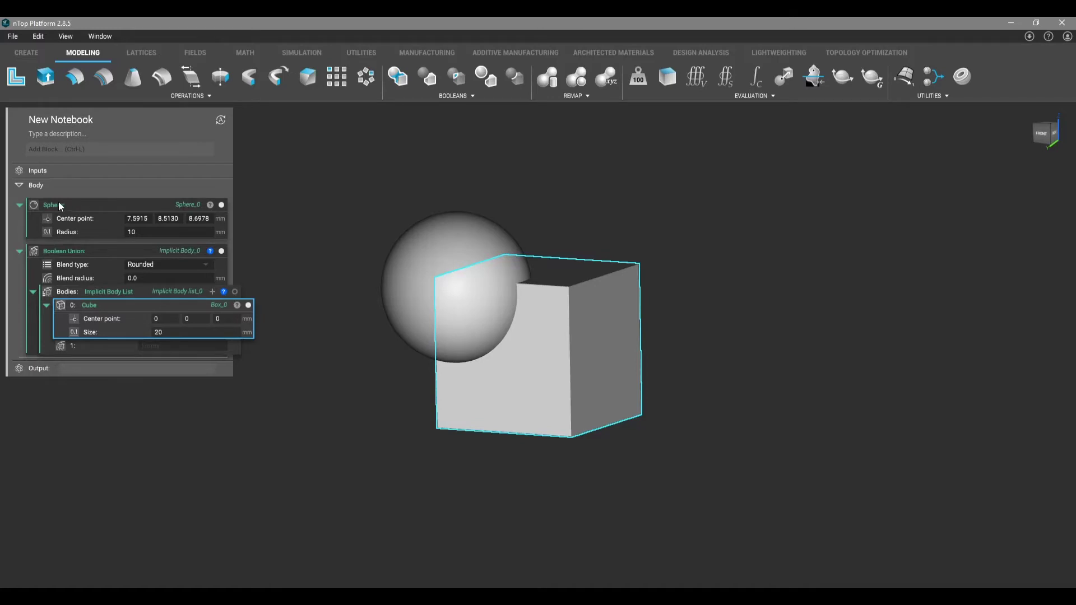
drag(51, 203, 170, 349)
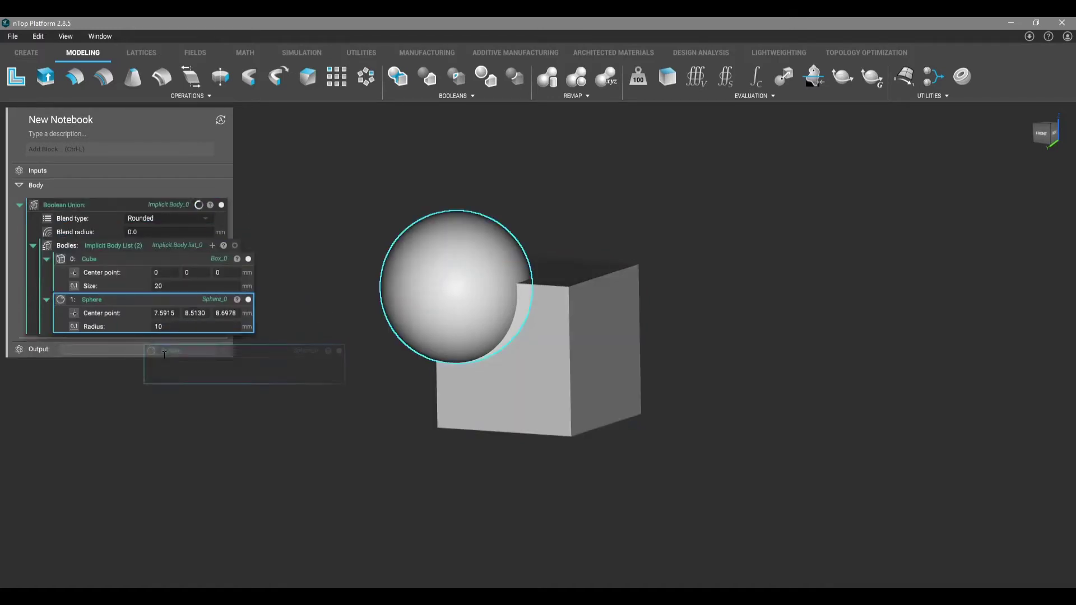
click(249, 259)
click(248, 299)
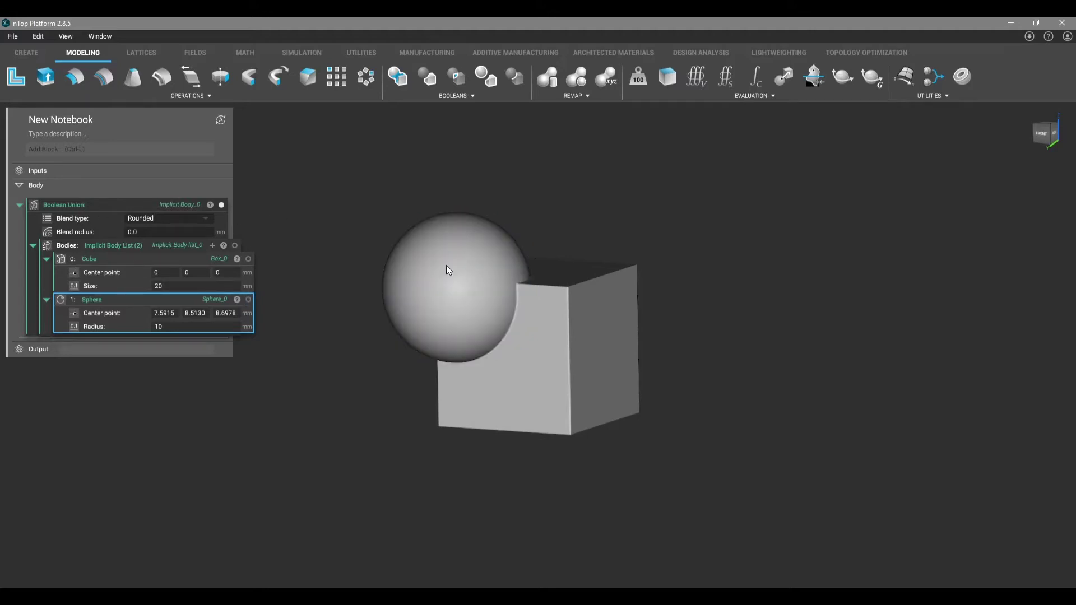
click(472, 283)
right_drag(472, 283, 492, 329)
scroll(492, 329, up, 3)
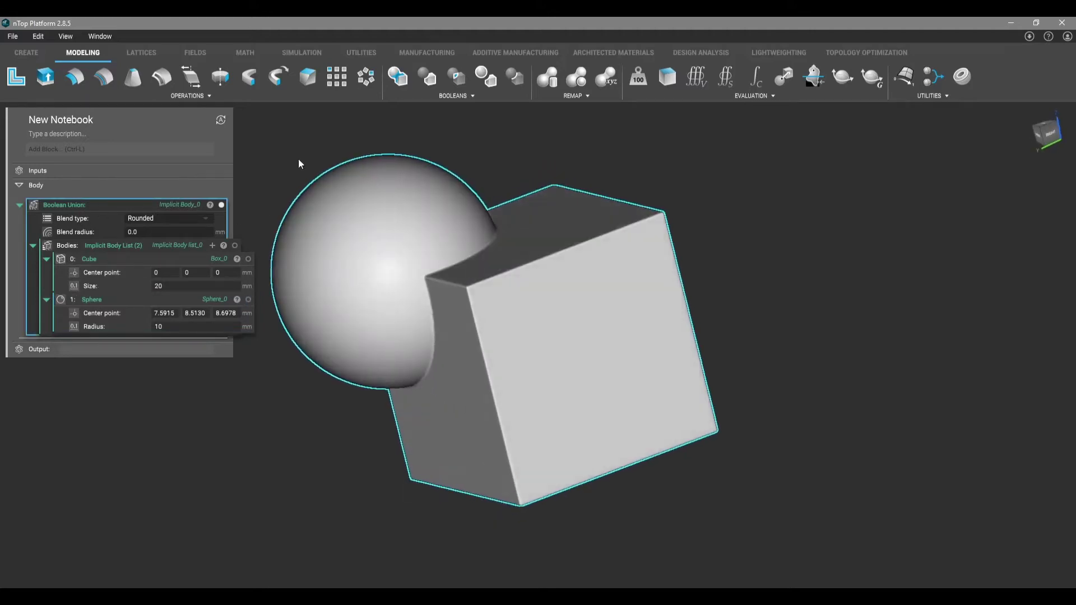
scroll(465, 307, down, 3)
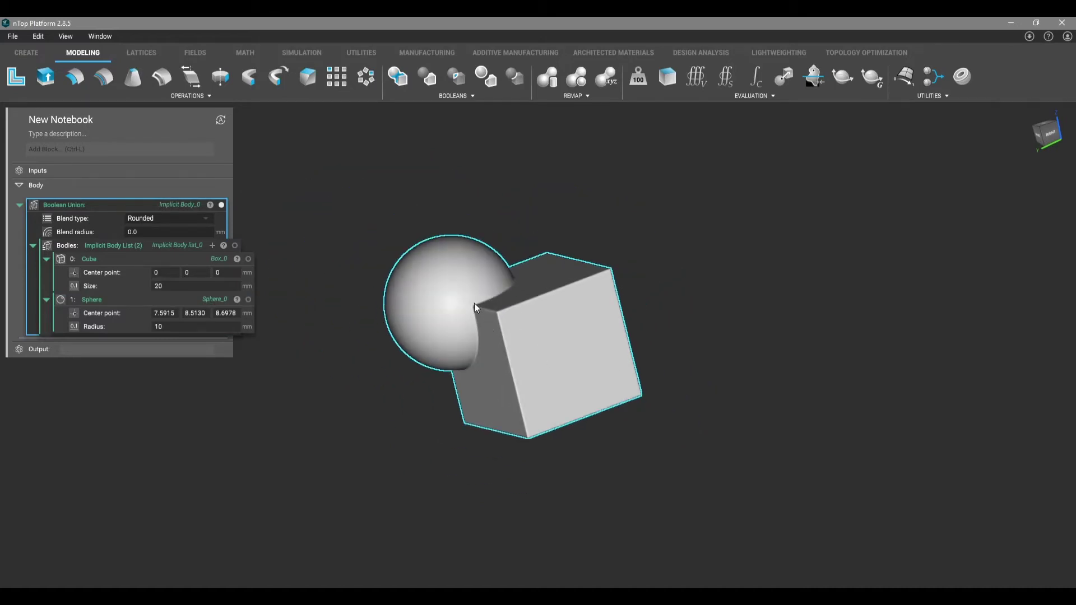
right_drag(532, 345, 535, 335)
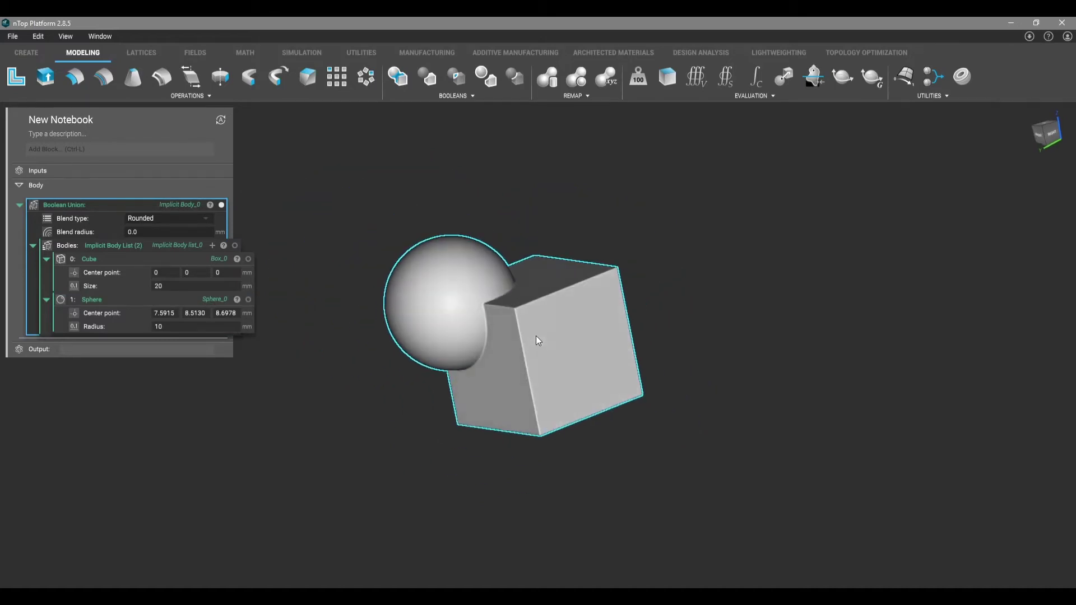
- Collapse the Boolean Union block and add a Voronoi Deboss block to the notebook
click(33, 246)
click(20, 205)
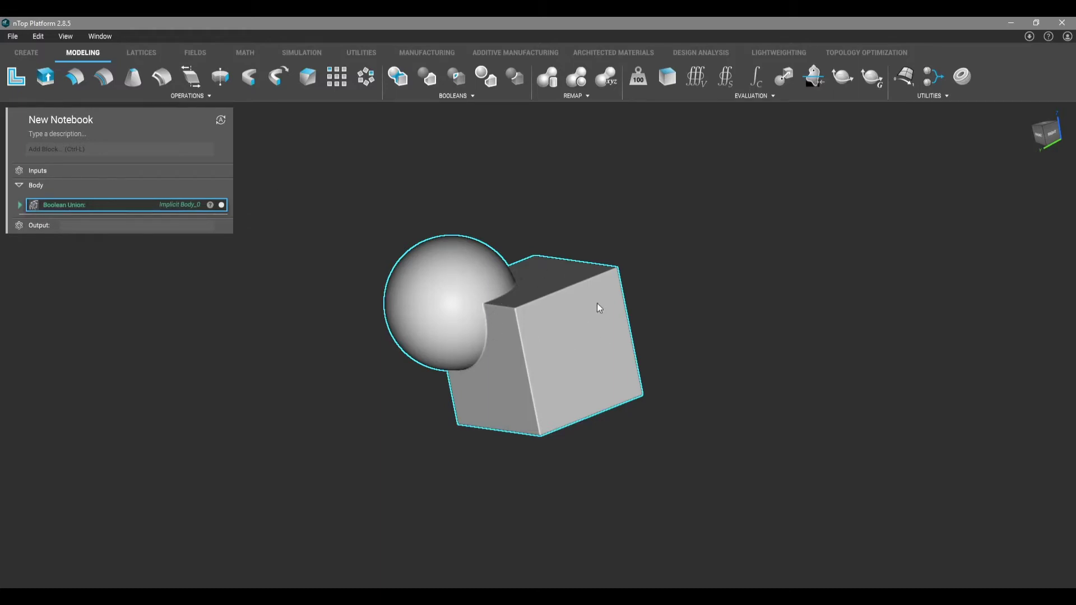
click(128, 150)
text(voron)
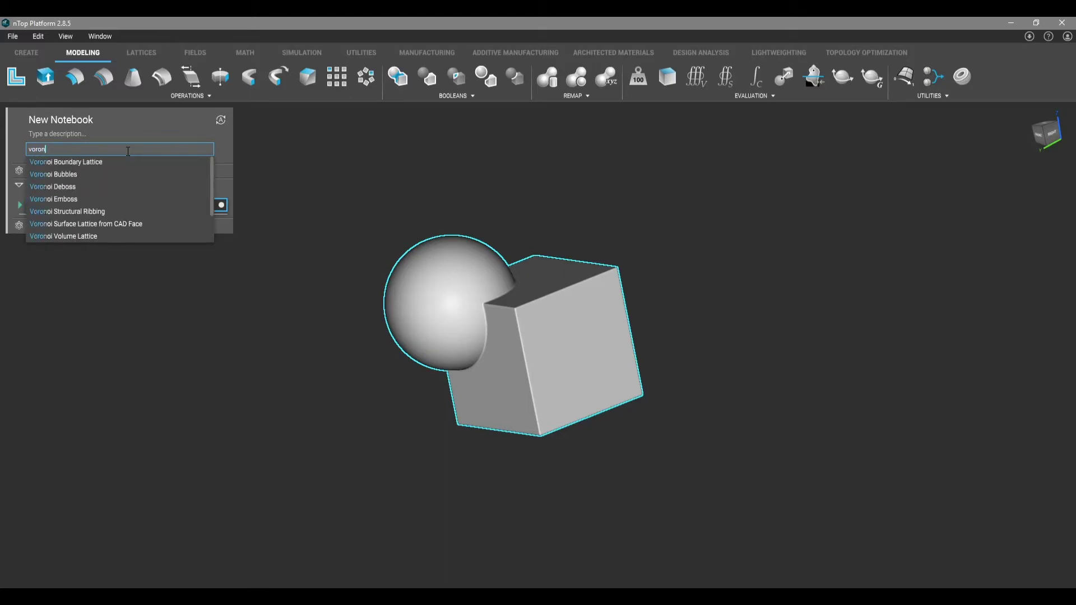
text(oi deboss)
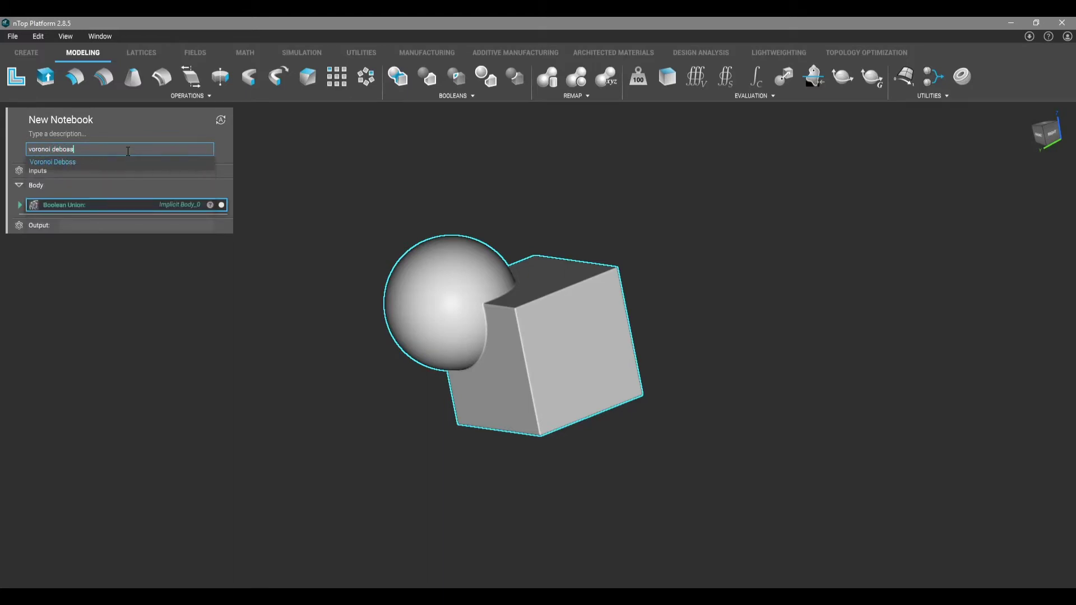
click(123, 162)
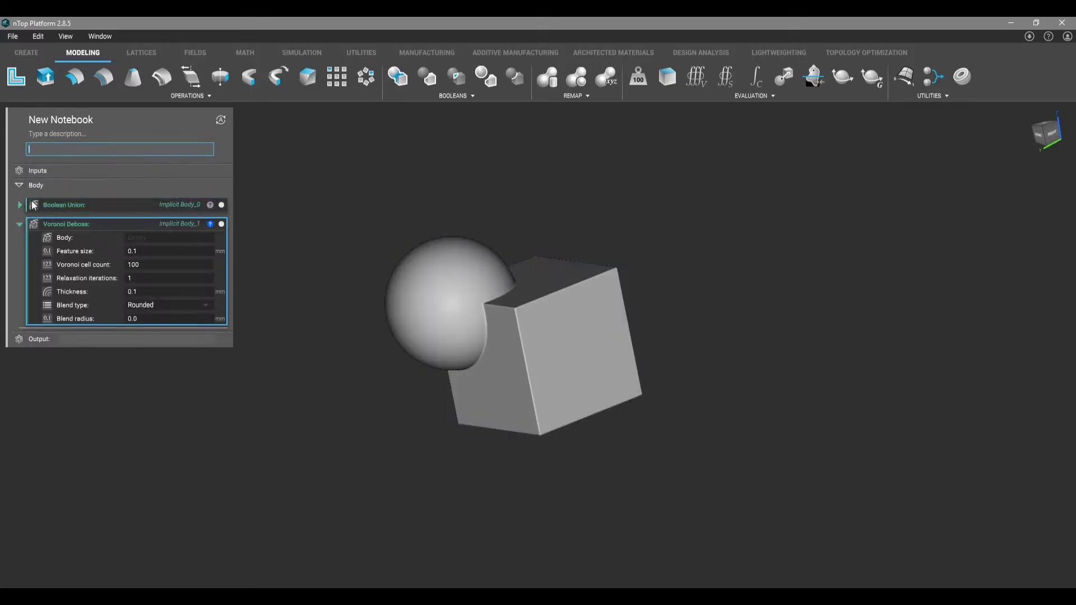
- Use the Boolean Union as the Voronoi Deboss body, hide the plain union, and keep the display resolution at Low Res
drag(45, 204, 159, 238)
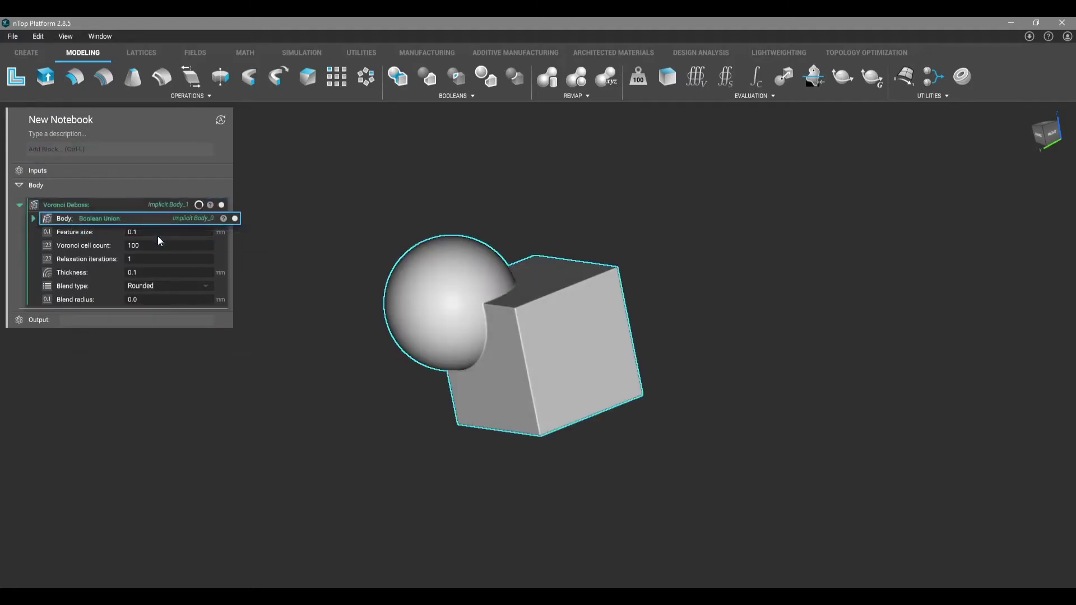
click(235, 219)
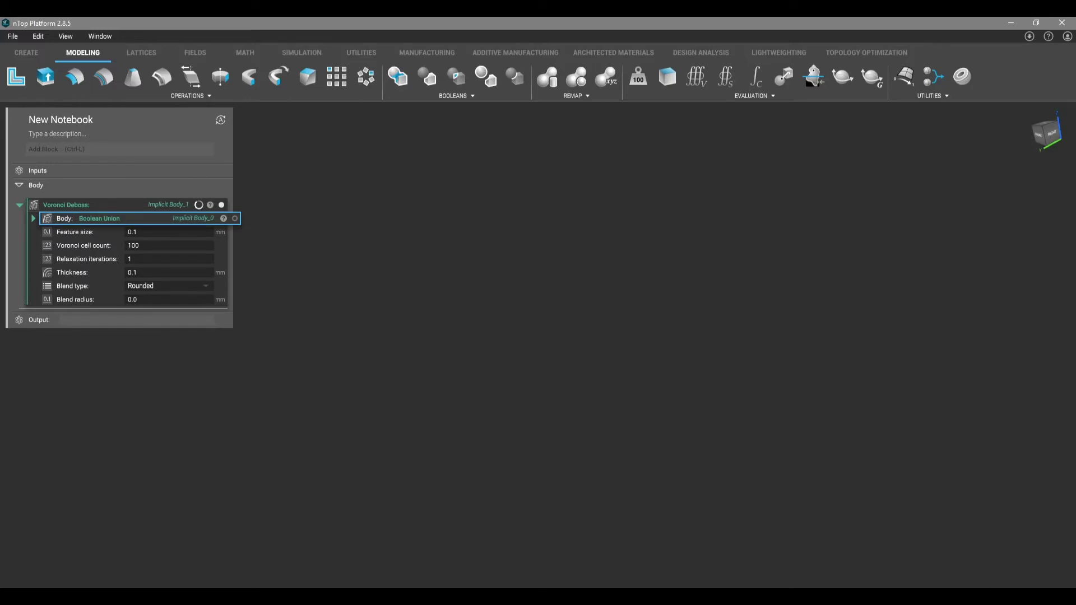
click(1003, 586)
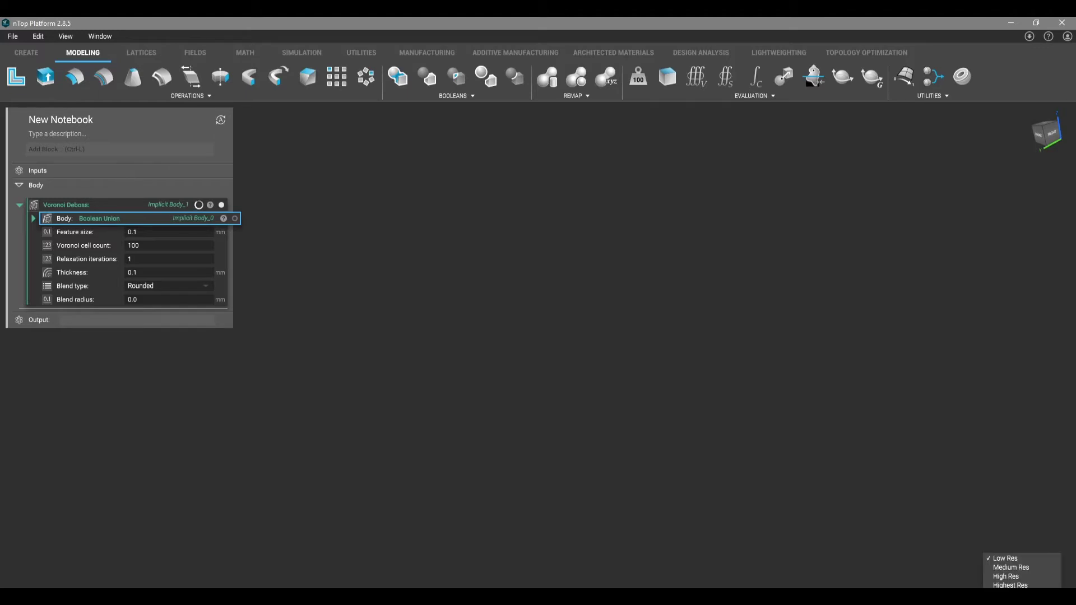
click(1005, 558)
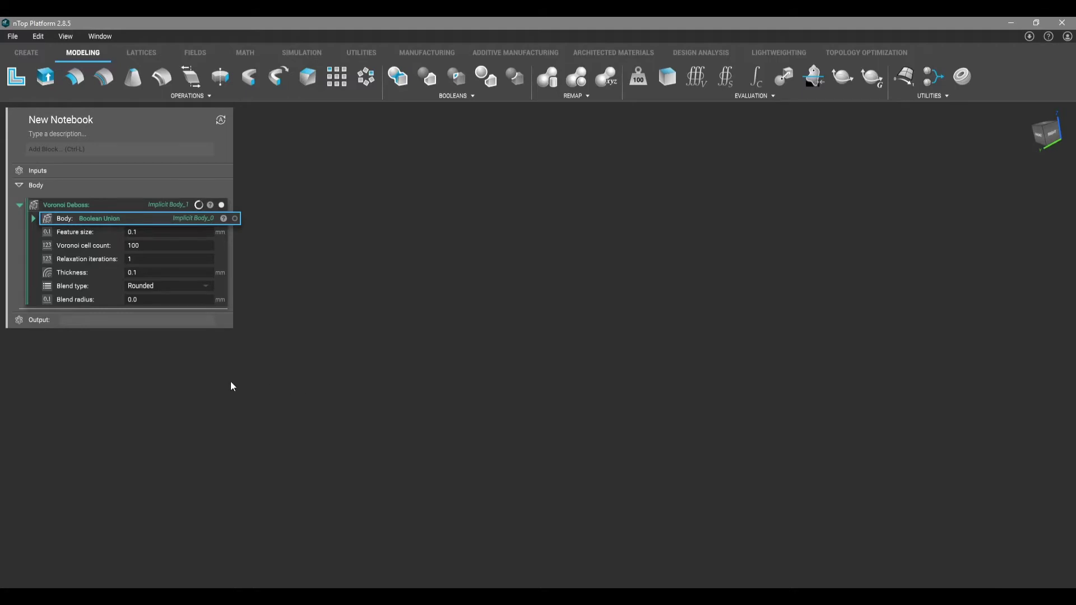
right_drag(328, 351, 565, 269)
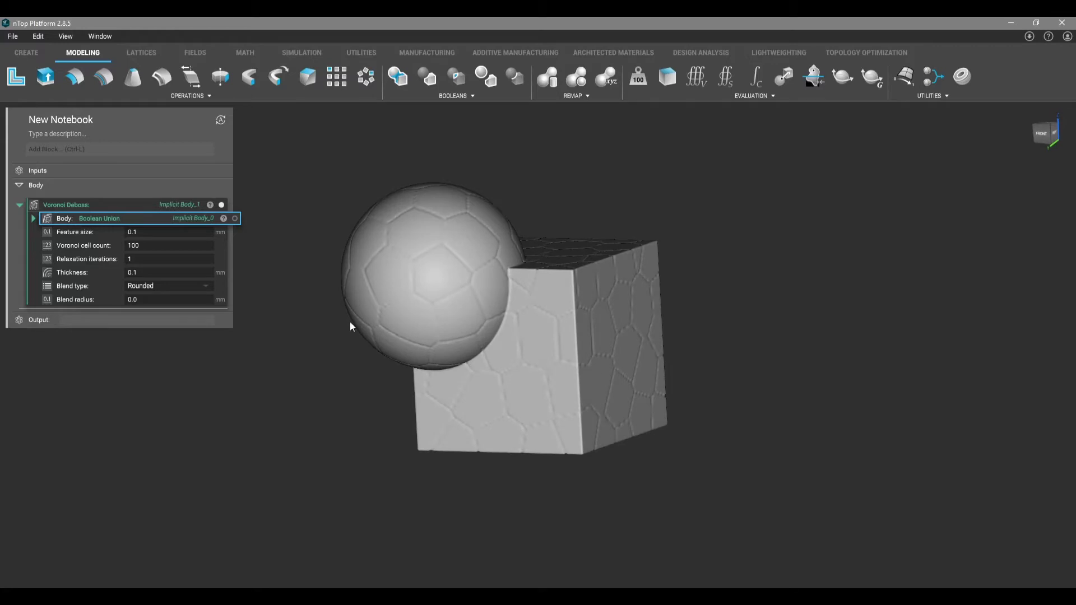
right_drag(335, 253, 569, 324)
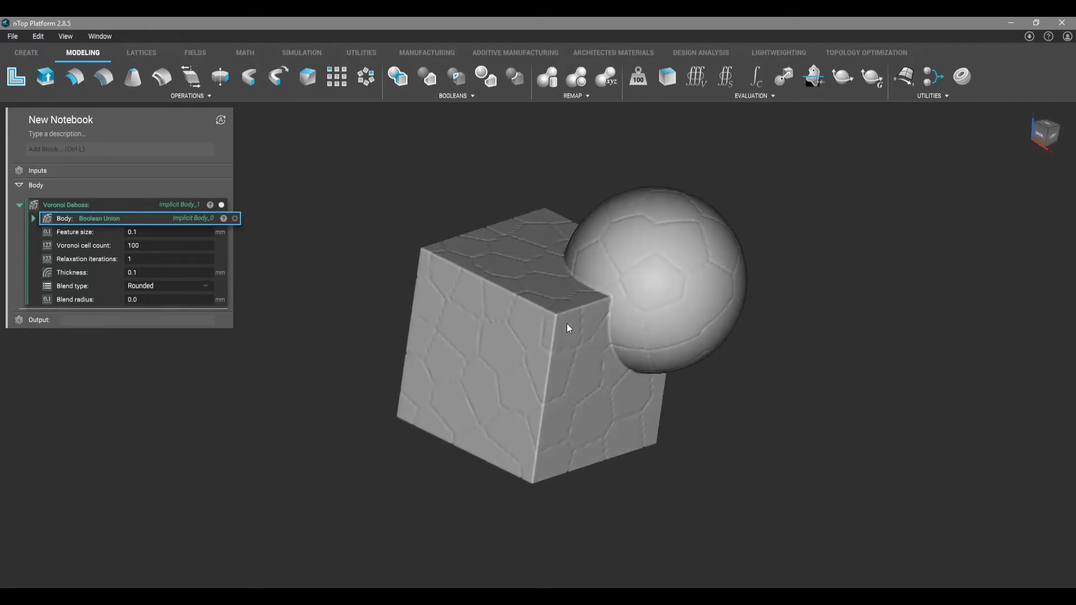
- Set the Voronoi Deboss thickness to 0.4 mm and inspect the cell grooves on the cube and sphere
click(144, 274)
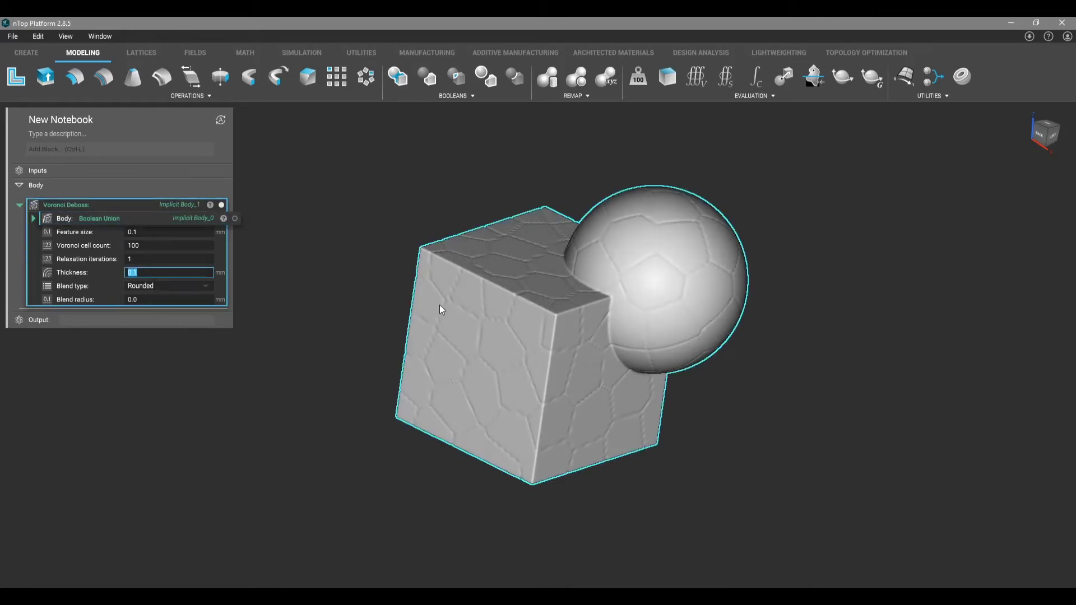
key(End)
text(4)
key(Return)
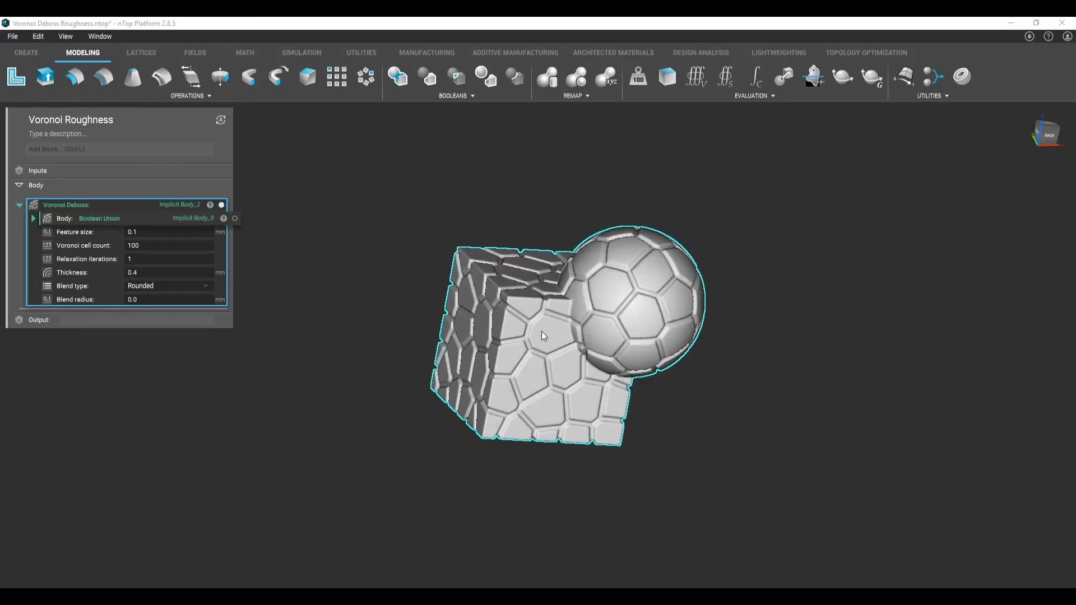
right_drag(541, 331, 399, 393)
scroll(551, 275, up, 5)
scroll(529, 281, down, 5)
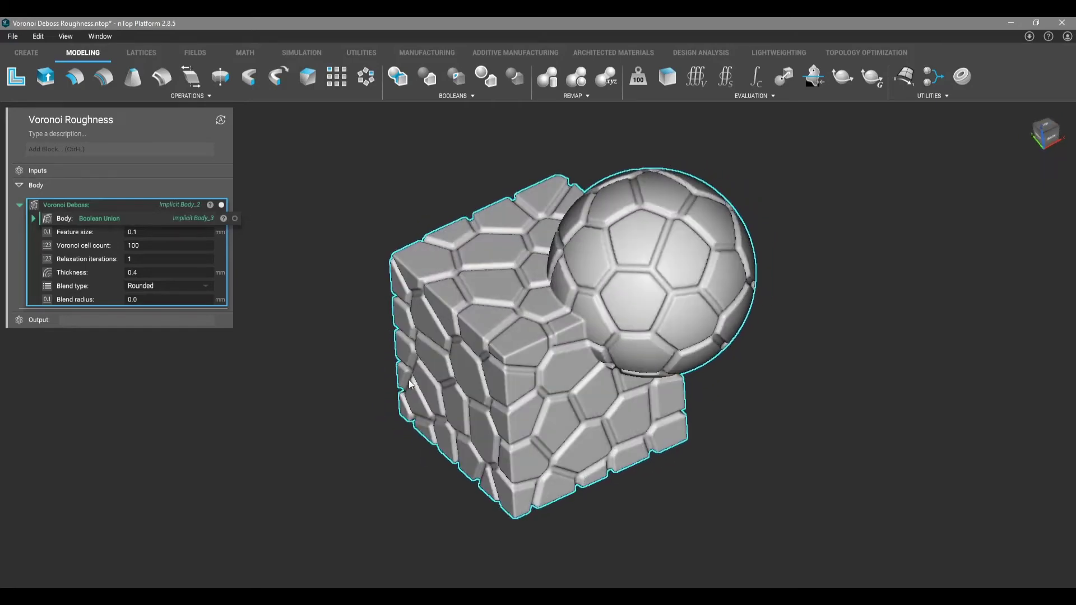
right_drag(506, 362, 503, 318)
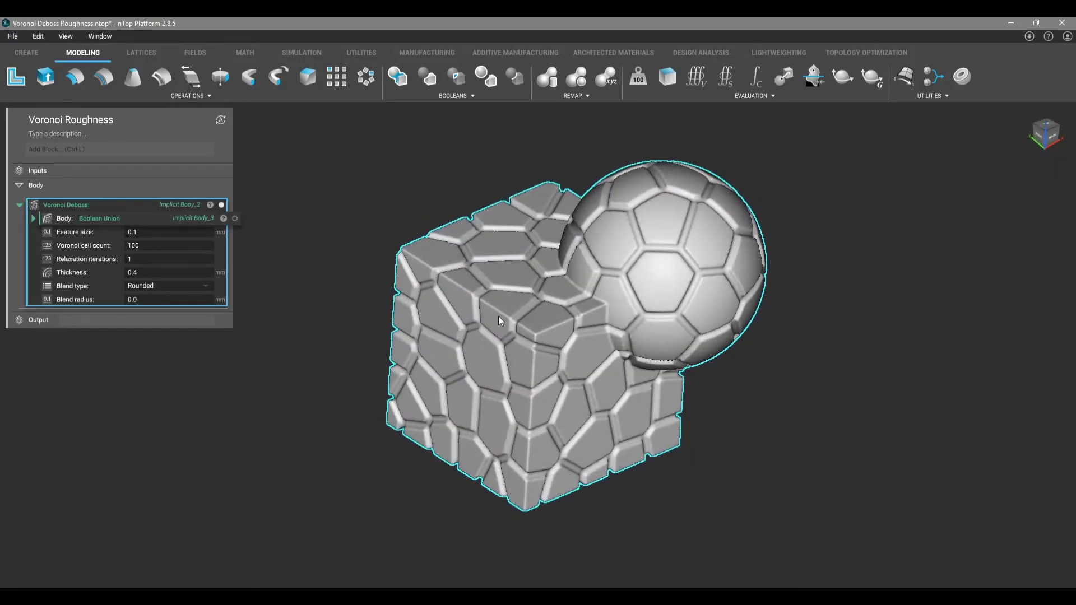
- Set the Voronoi Deboss cell count to 110 and inspect the cell pattern on the cube and sphere
double_click(146, 245)
text(110)
key(Return)
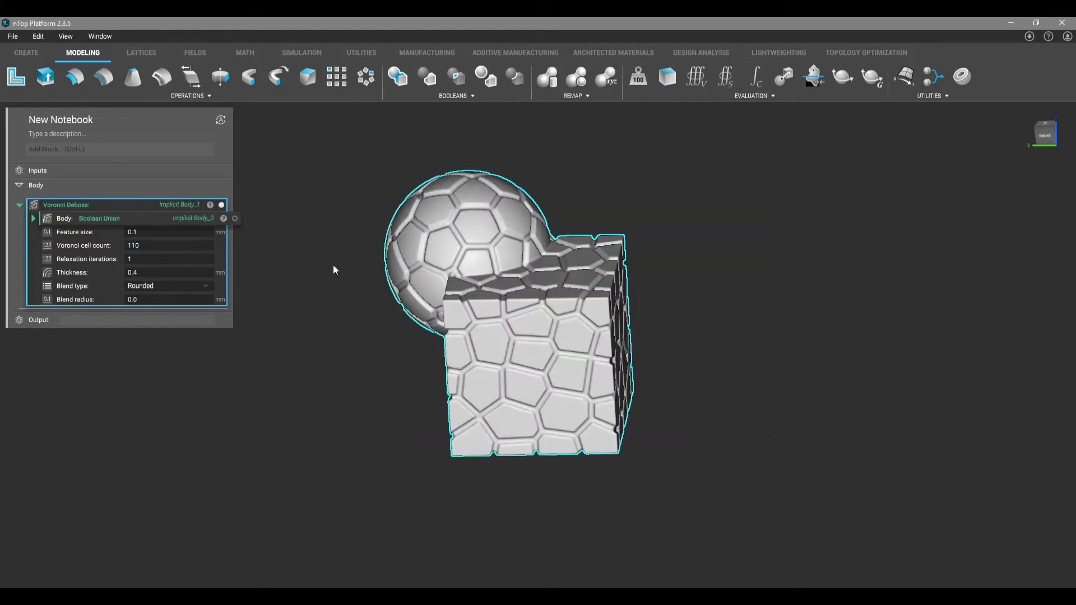
right_drag(333, 270, 481, 424)
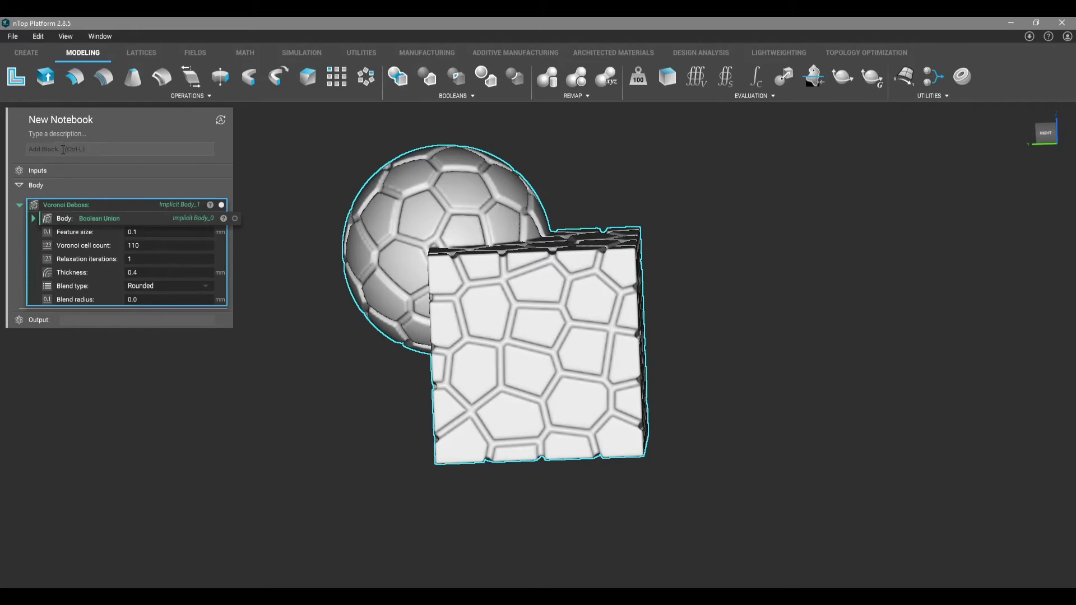
right_drag(297, 261, 515, 298)
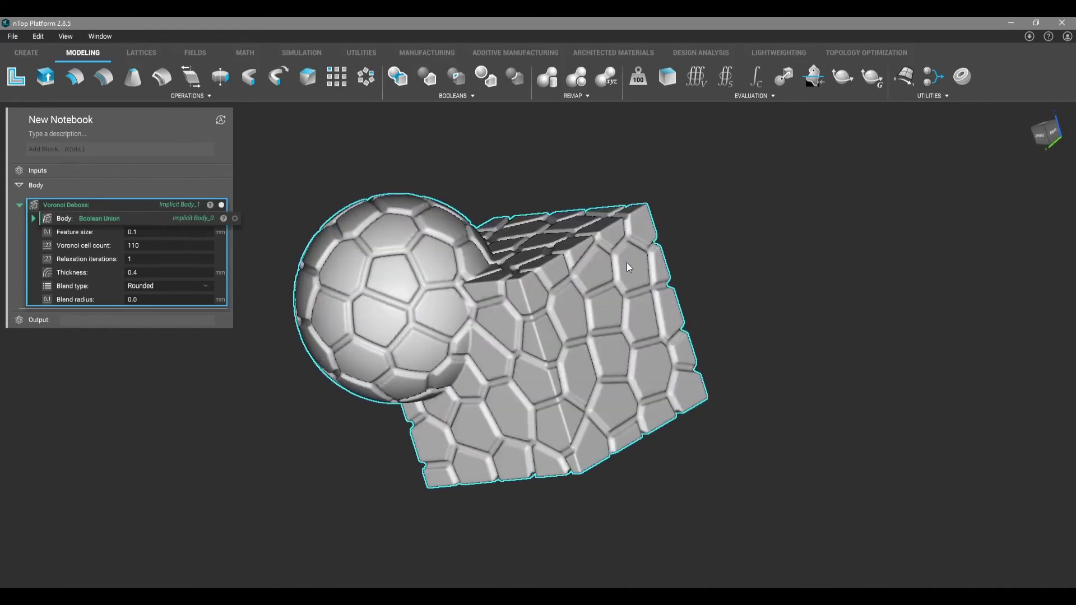
- Add a Surface Roughness block to the notebook
key(ctrl+l)
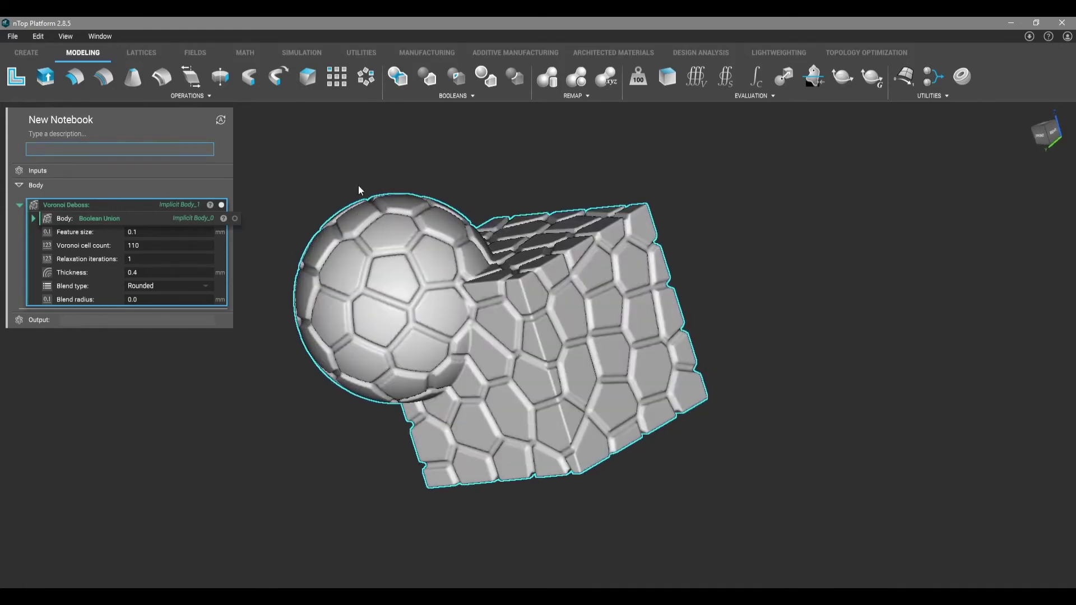
text(surface)
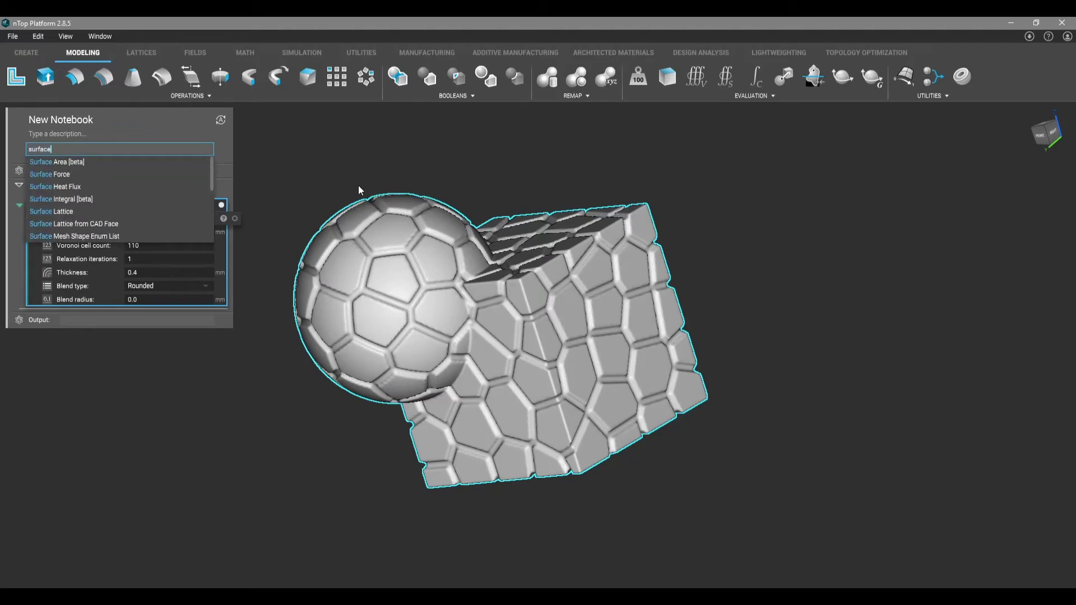
text( roughness)
key(Return)
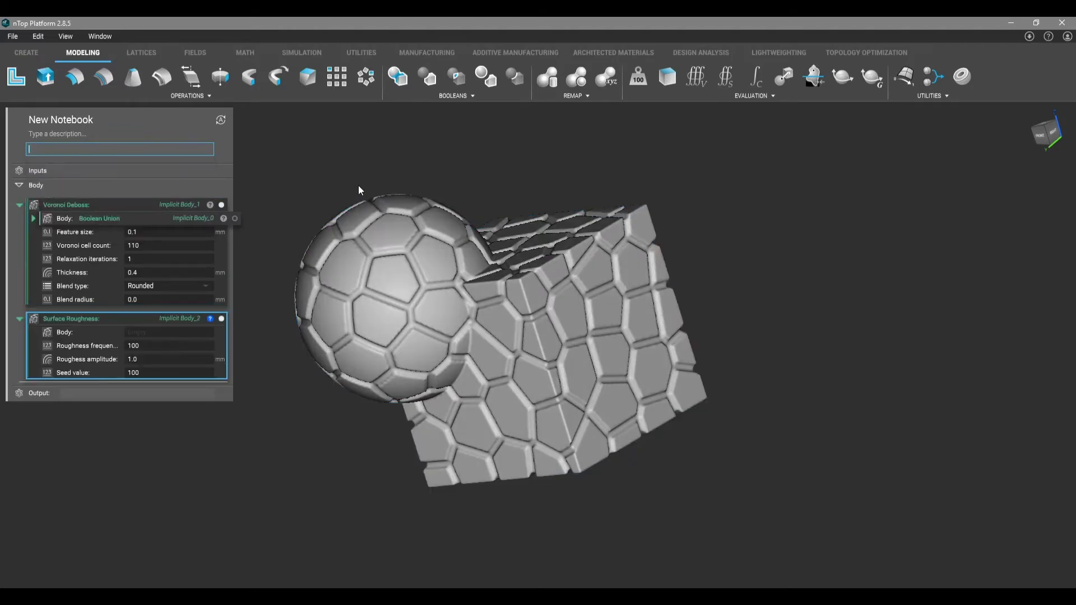
- Collapse the Voronoi Deboss block, use it as the Surface Roughness body, and hide the plain debossed body
click(20, 204)
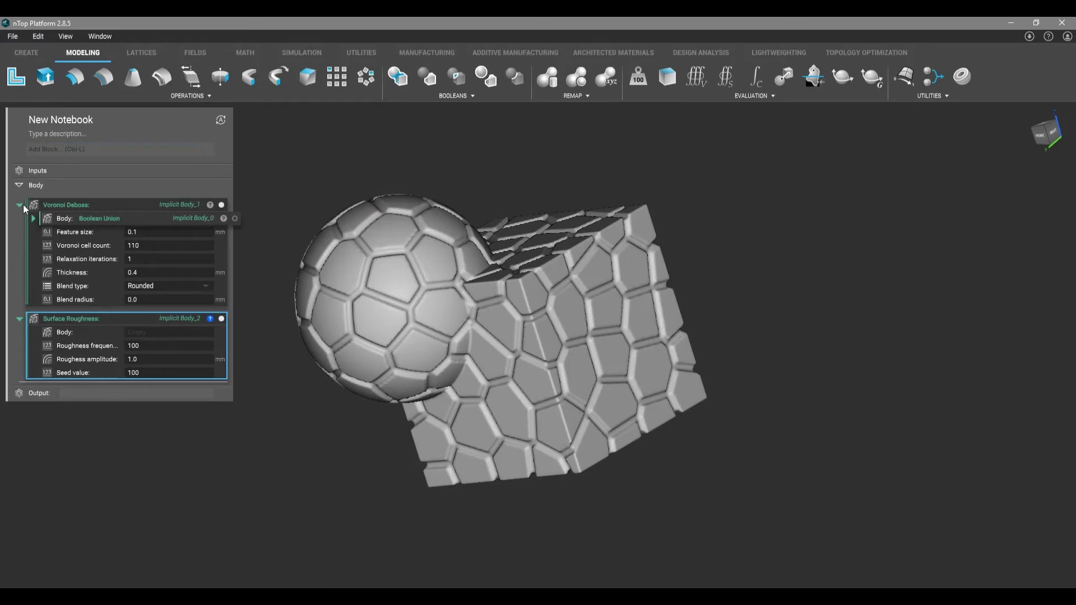
drag(65, 206, 134, 241)
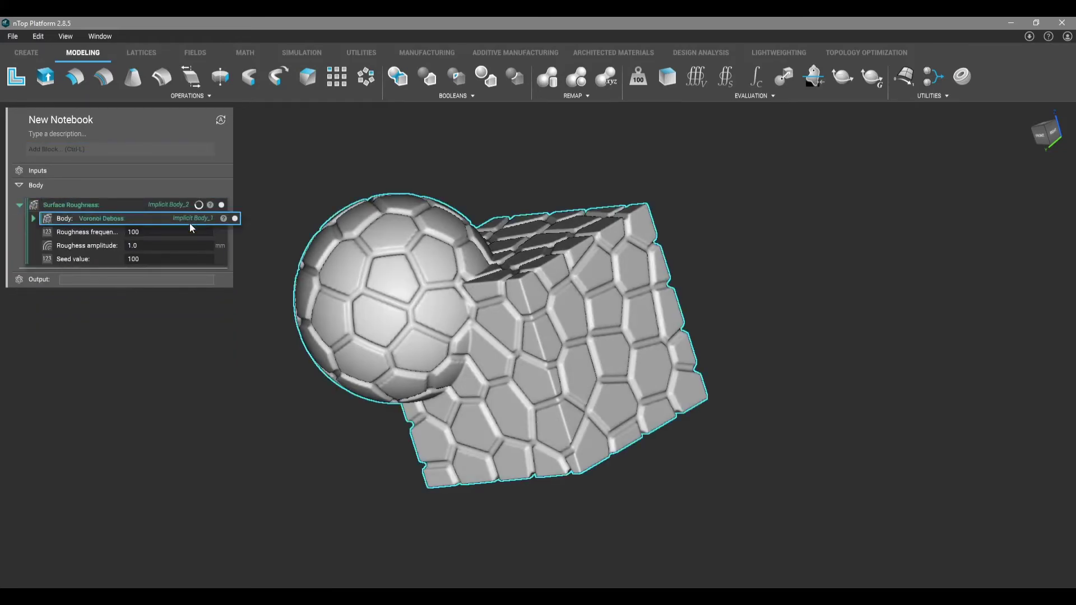
click(235, 218)
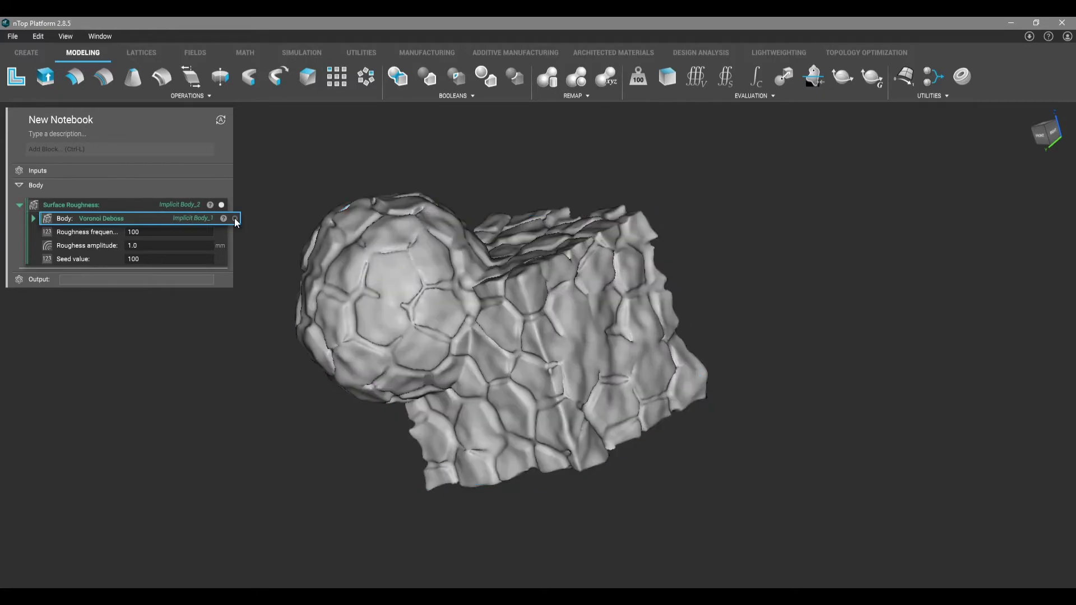
- Inspect the roughened surface, set the roughness amplitude to 0.5 mm, and check the cube and sphere again
right_drag(555, 215, 153, 236)
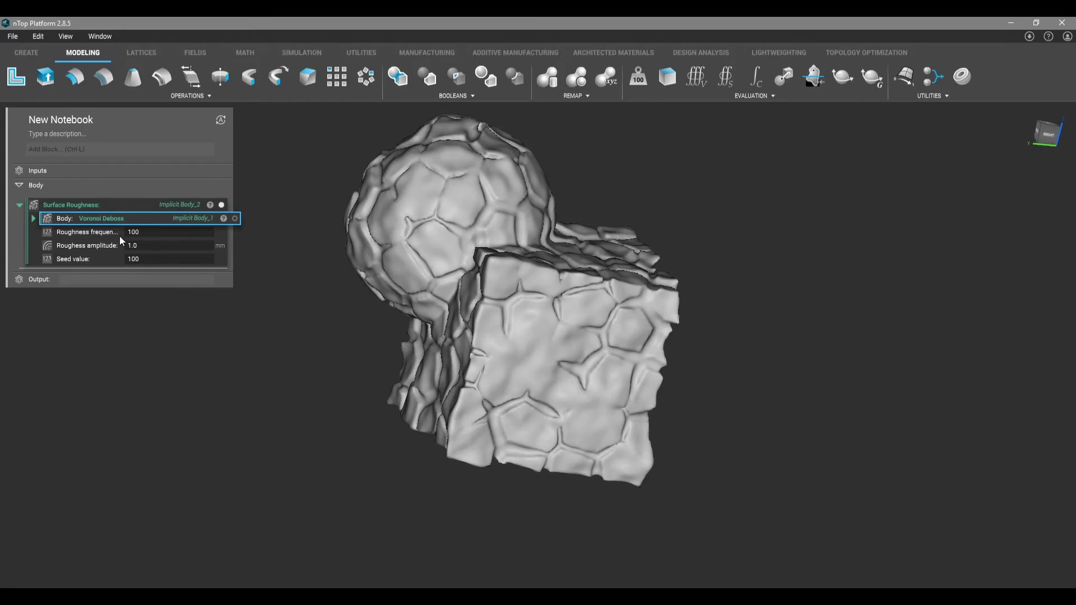
right_drag(550, 335, 472, 217)
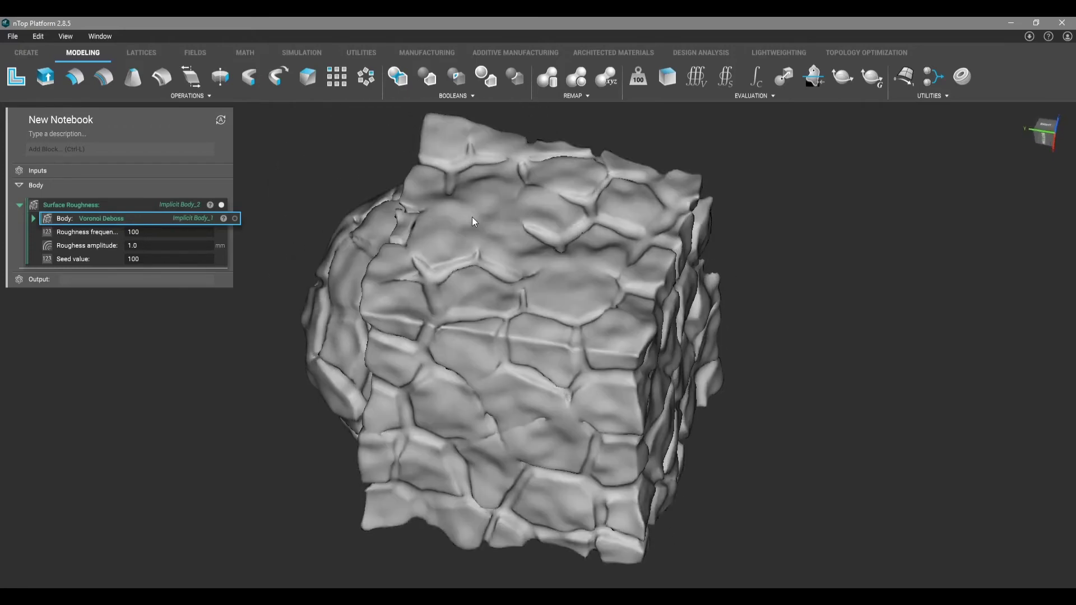
scroll(508, 302, up, 3)
scroll(505, 288, down, 3)
right_drag(519, 310, 138, 298)
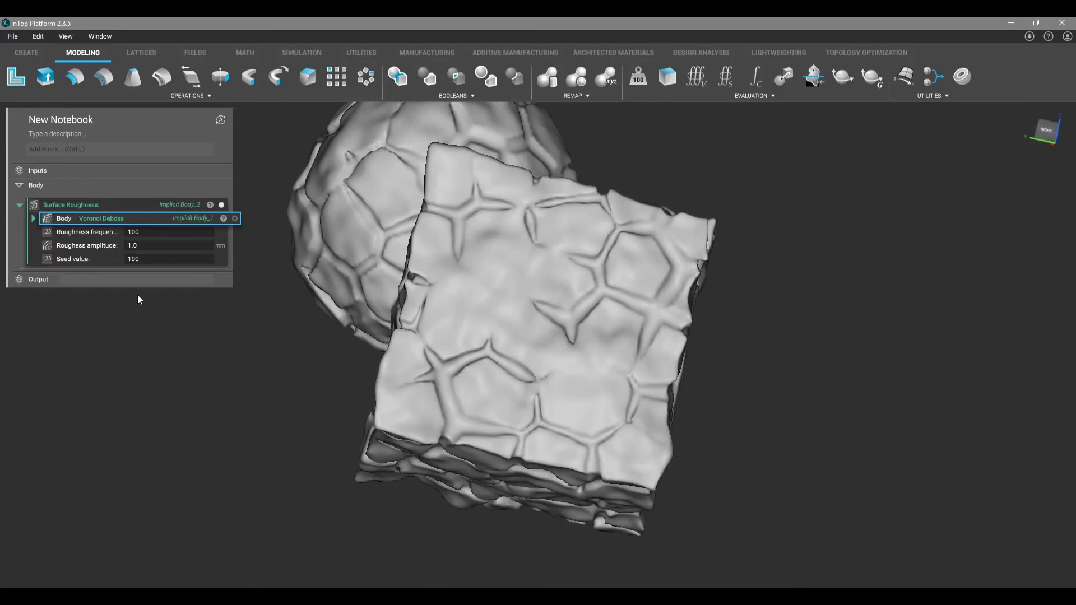
click(149, 246)
text(.5)
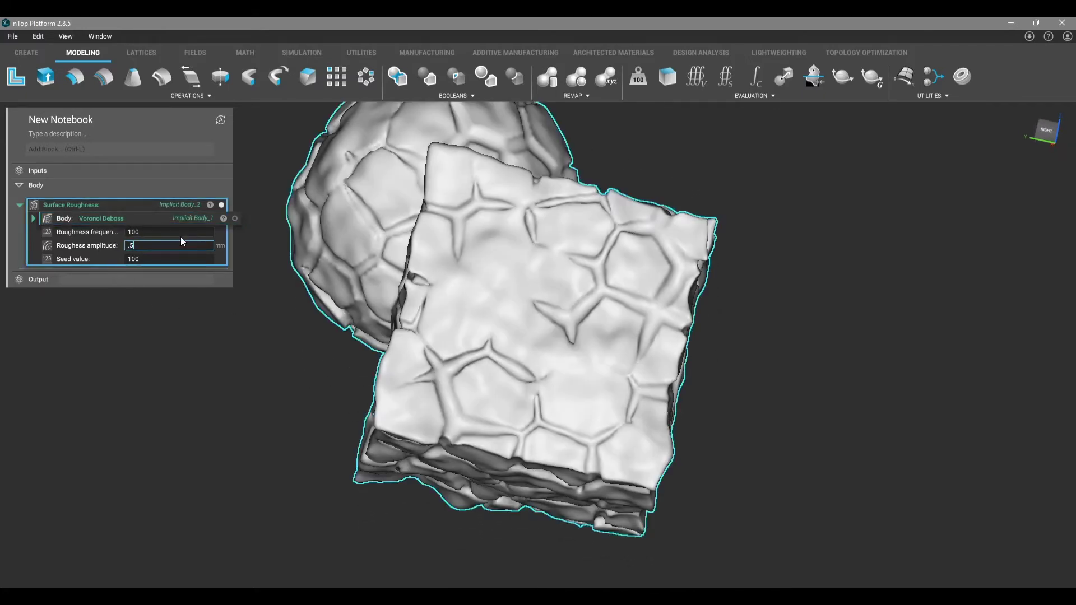
key(Return)
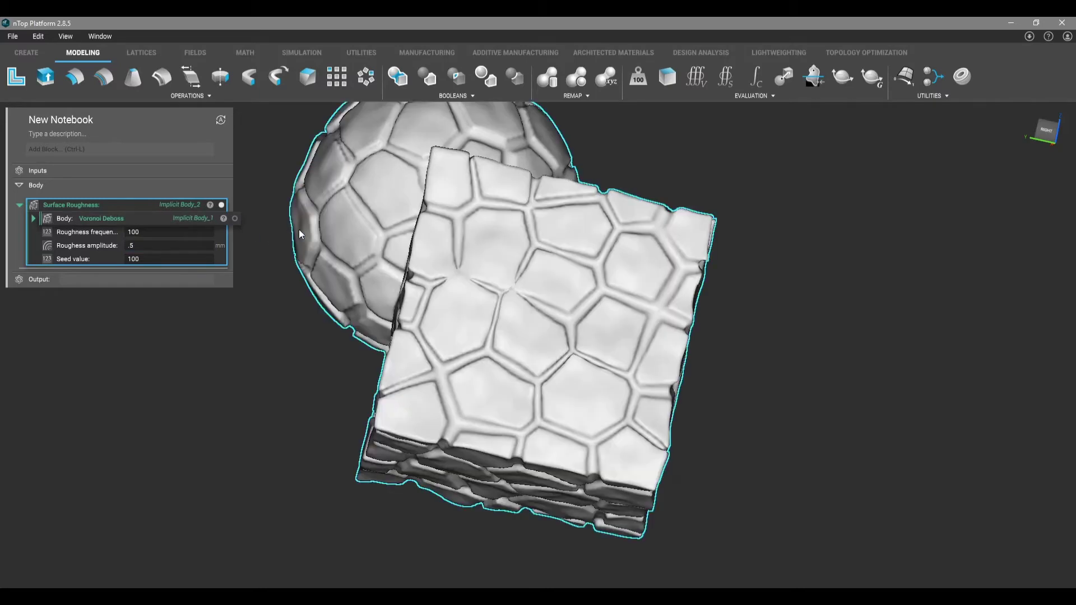
right_drag(428, 240, 414, 259)
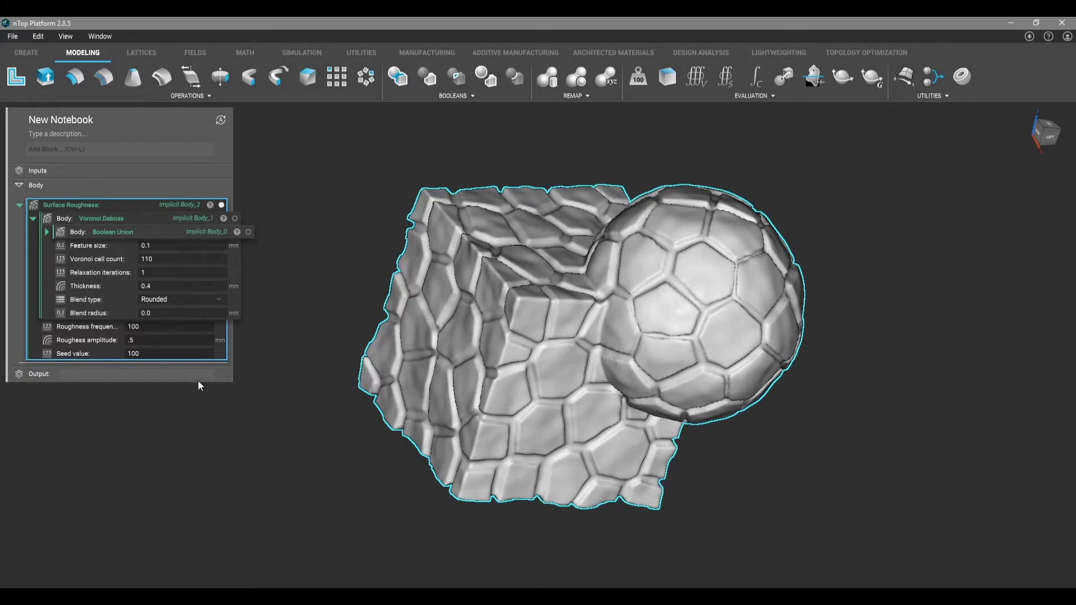
right_drag(487, 384, 457, 352)
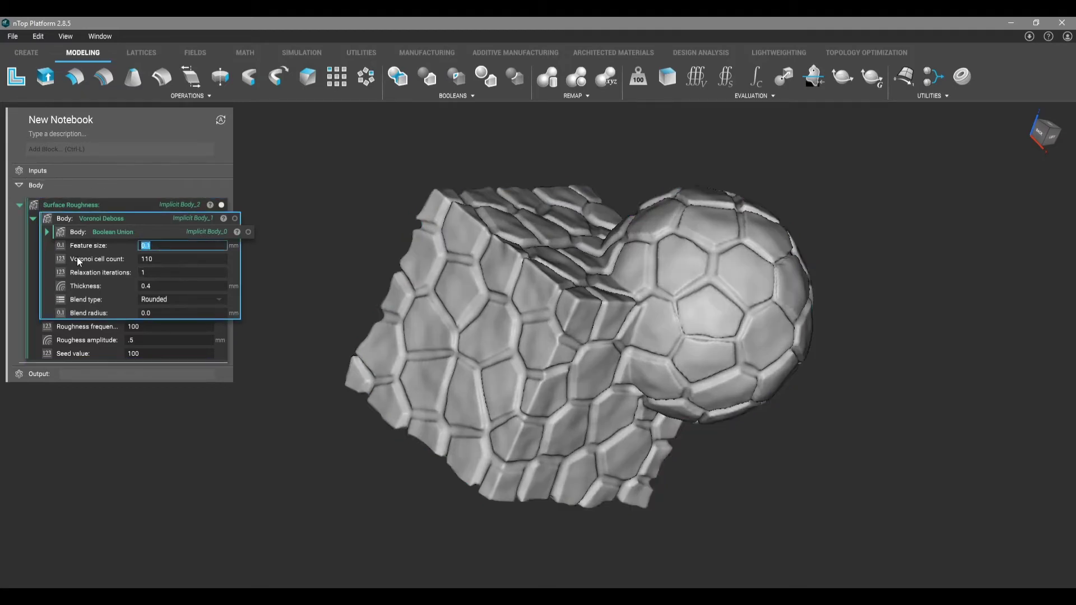
click(168, 300)
click(169, 302)
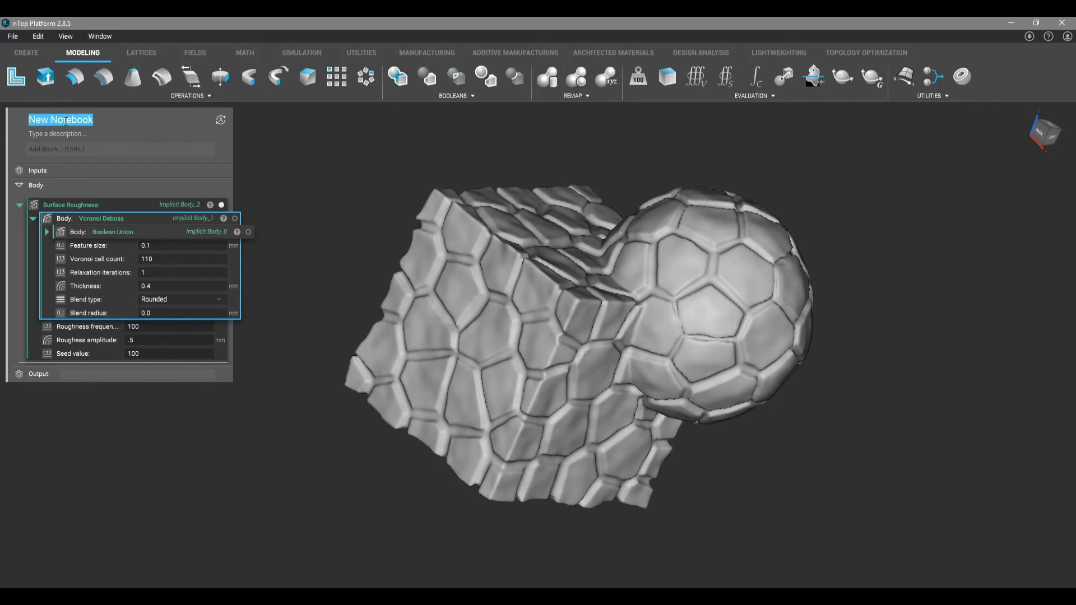
- Rename the notebook as Voronoi Roughness and add an Implicit Body Variable block to it
text(Vor)
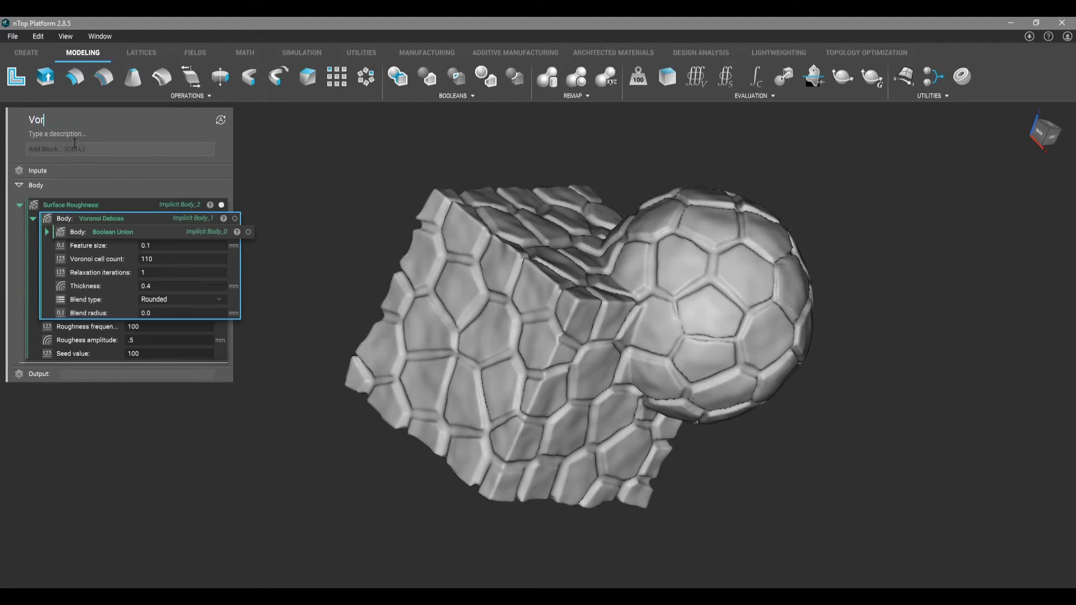
text(onoi Roughness)
click(56, 143)
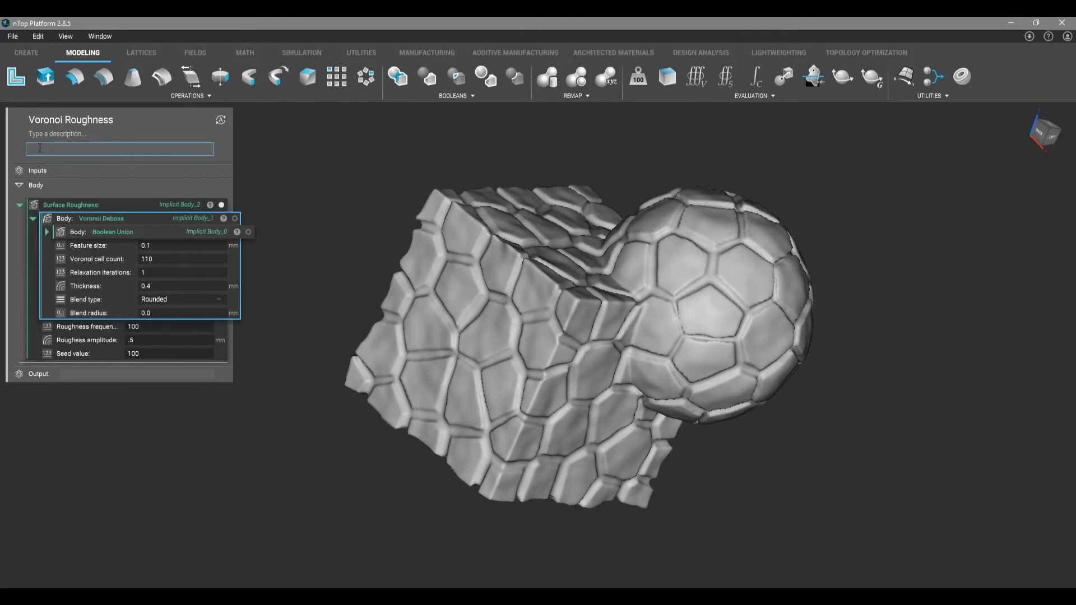
text(i)
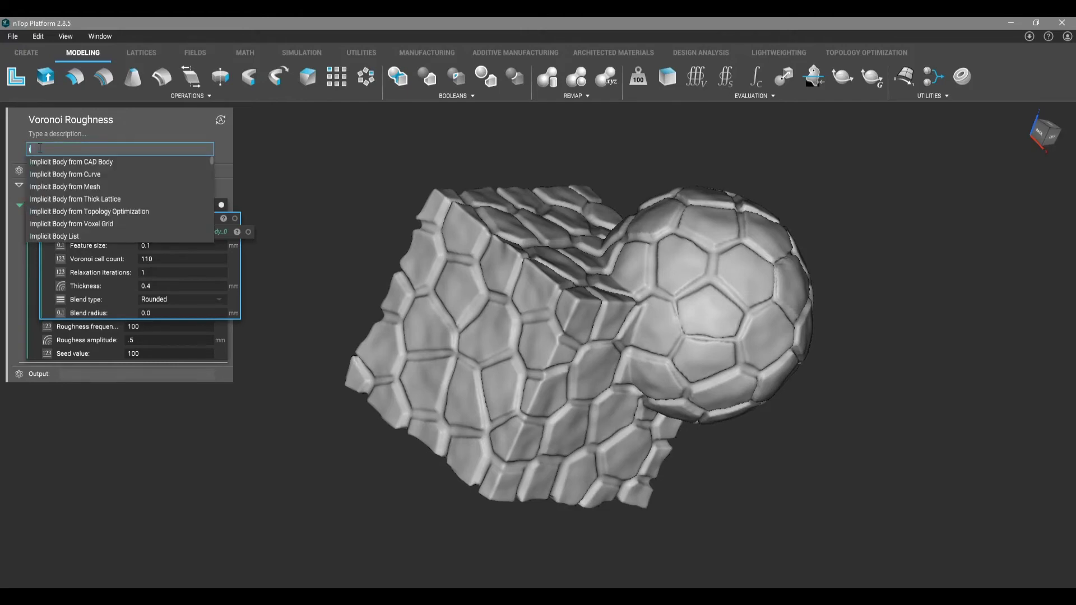
text(mplicit body )
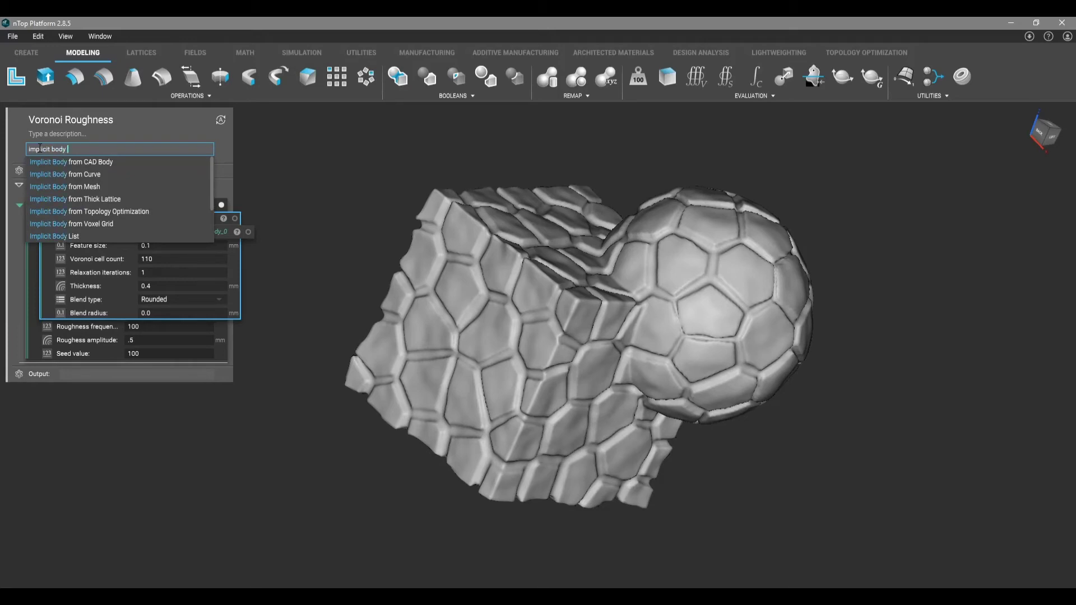
text(variable)
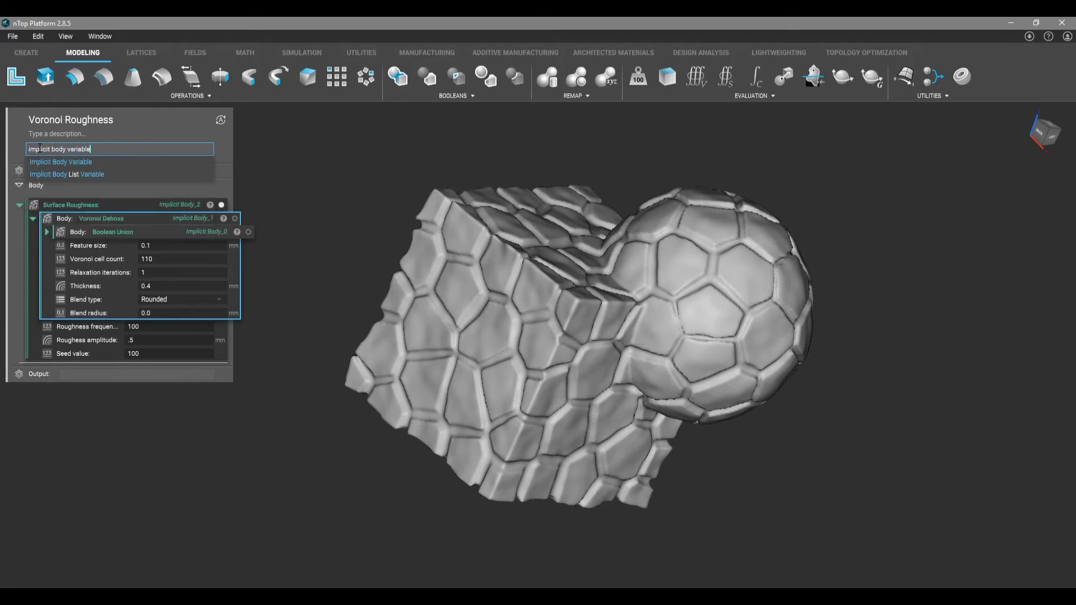
key(Return)
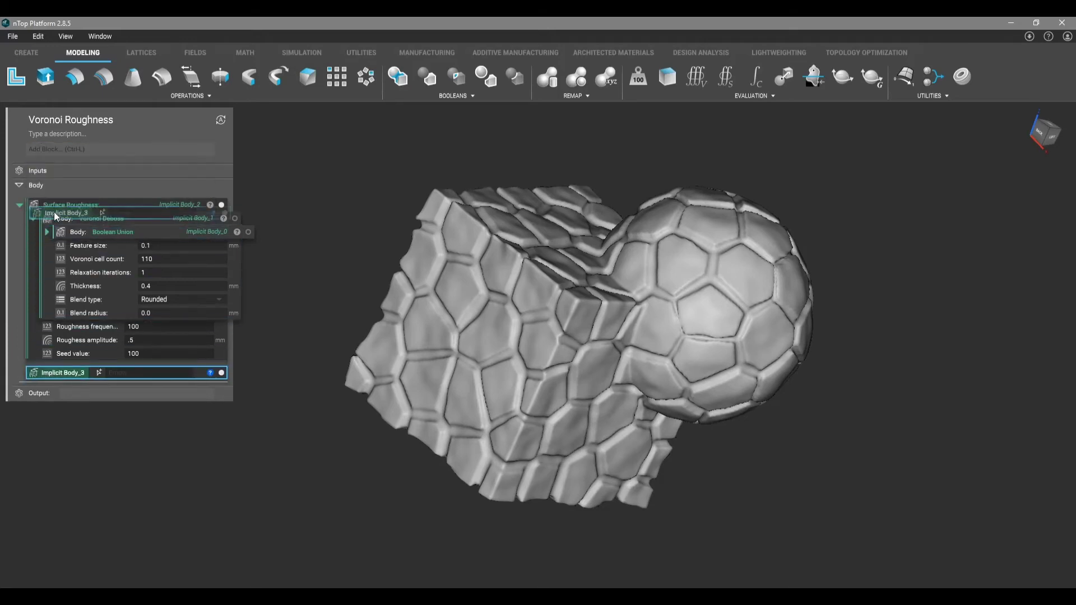
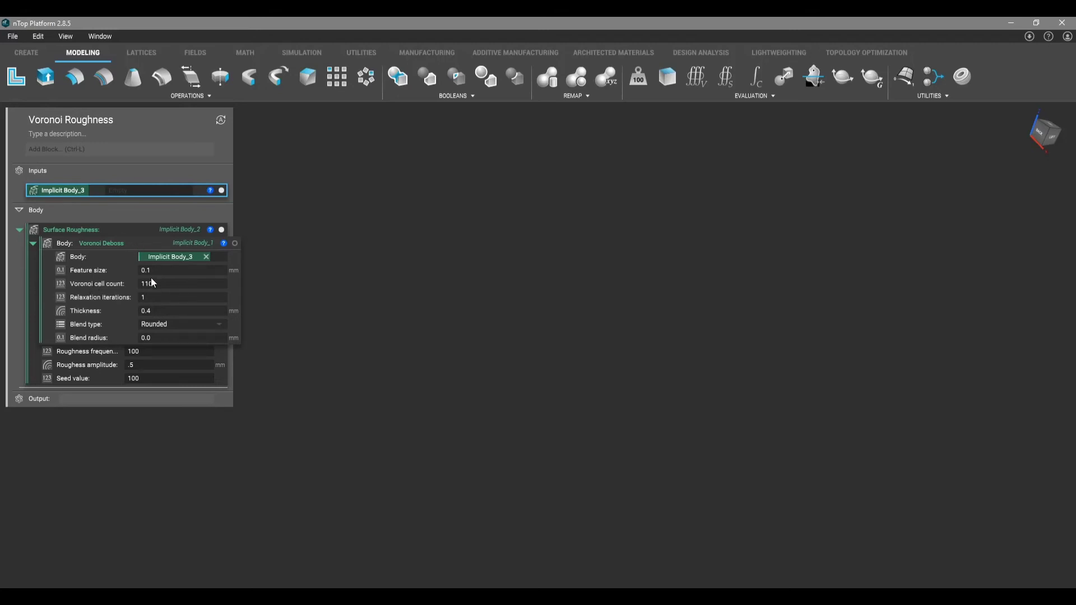
- Turn the Voronoi Deboss cell count into a variable and place it in the notebook's Inputs section
right_click(88, 285)
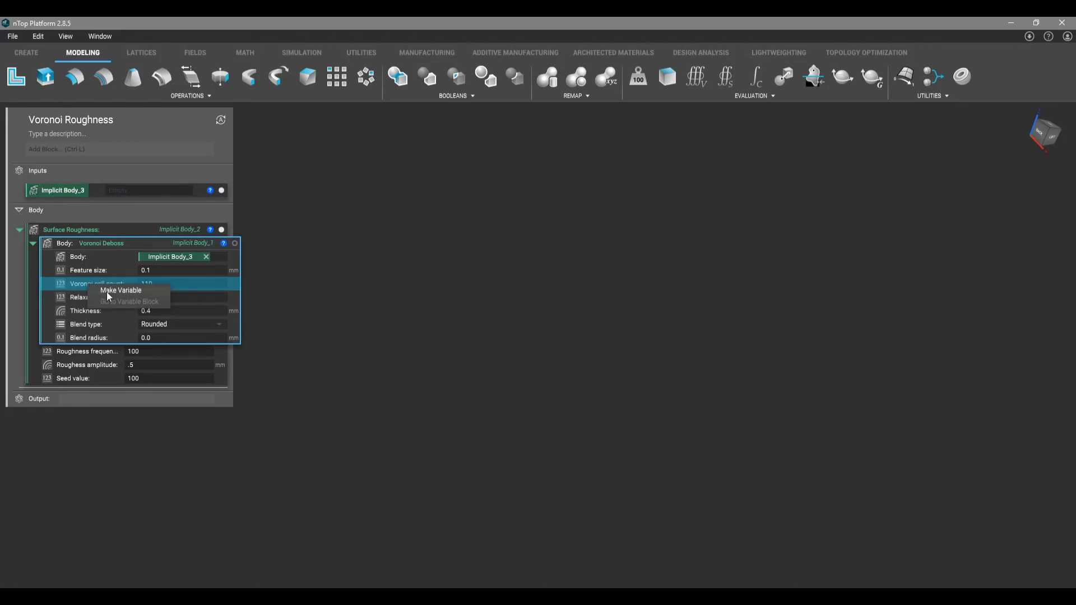
click(110, 291)
drag(58, 226, 61, 201)
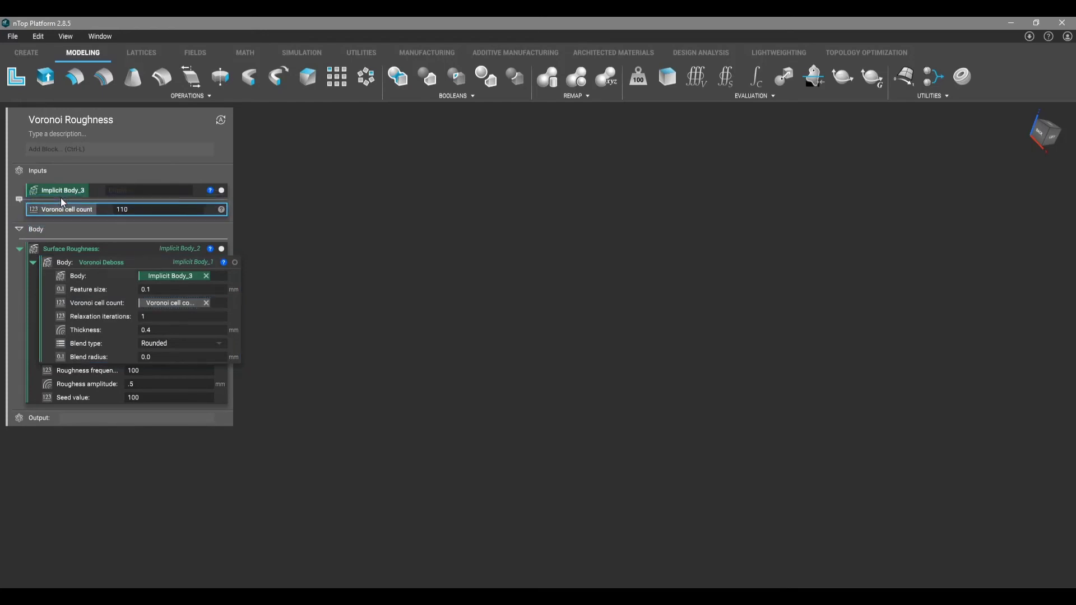
- Turn the Voronoi Deboss thickness into a variable, place it in the Inputs section, and rename it Voronoi Thickness
right_click(79, 330)
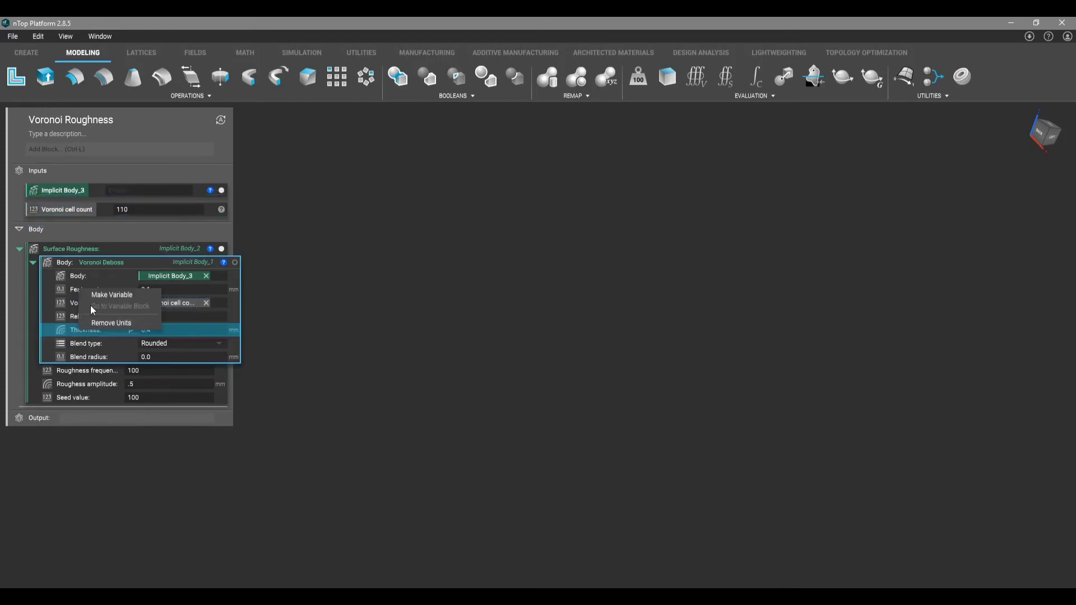
click(95, 293)
drag(53, 251, 49, 221)
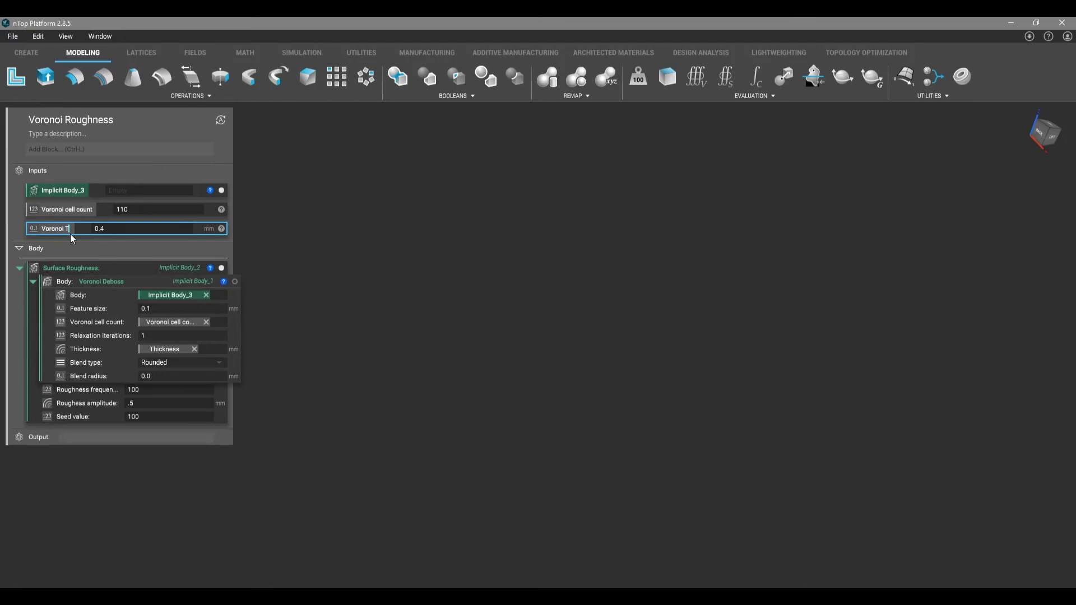
text(Voronoi)
key(Return)
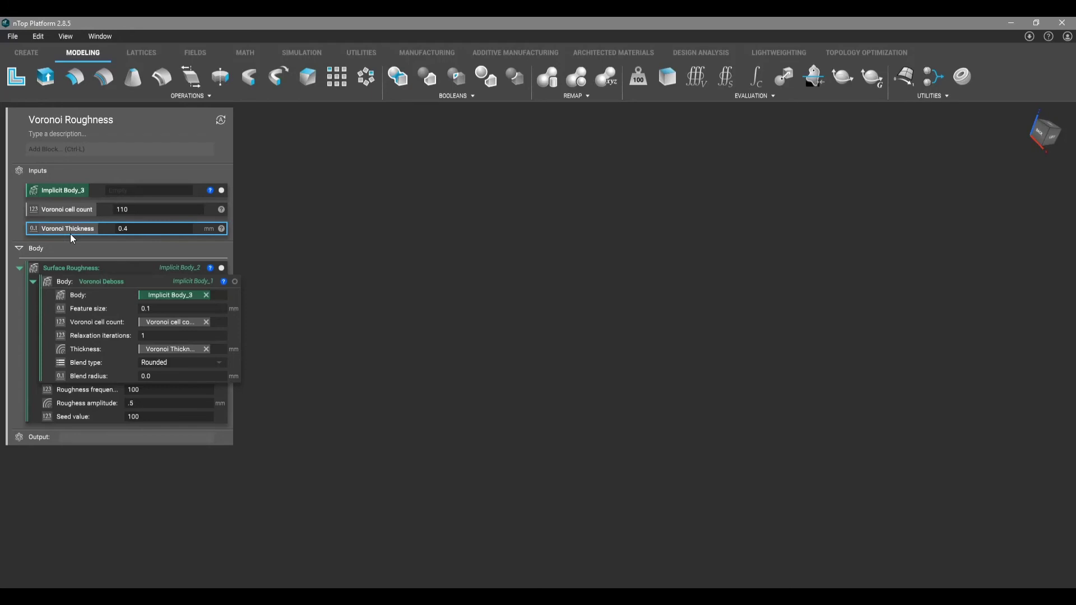
- Collapse the Voronoi Deboss block, then turn the roughness frequency into a variable in the Inputs section
click(33, 281)
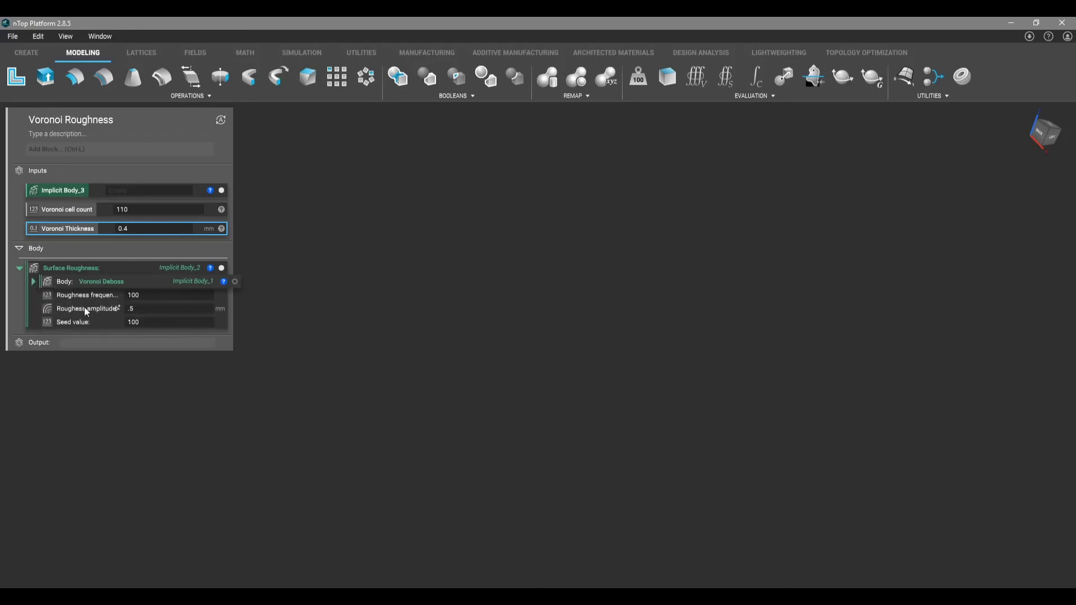
right_click(75, 293)
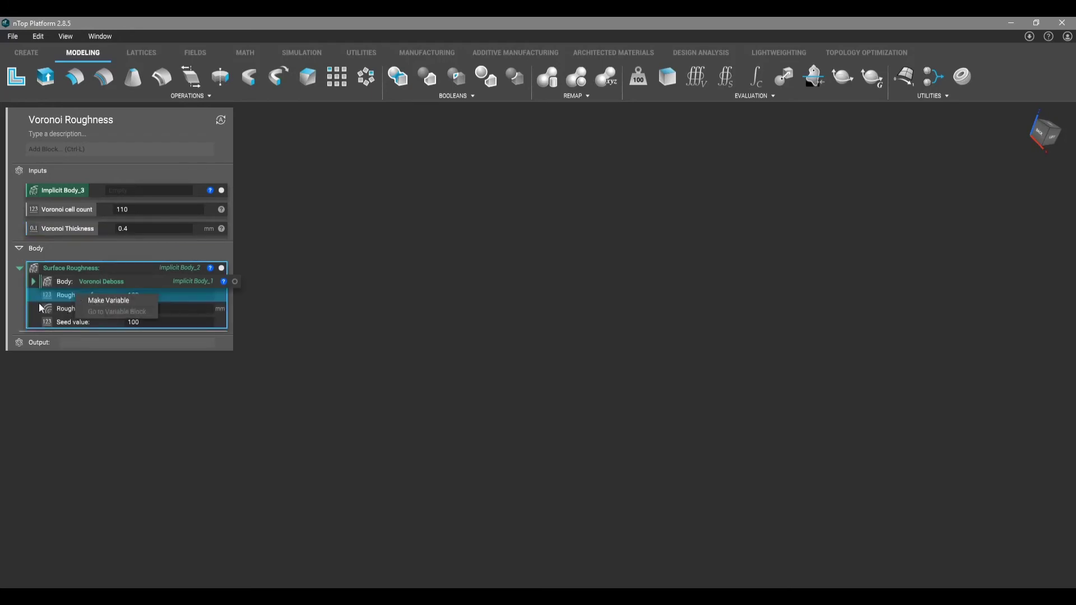
click(107, 300)
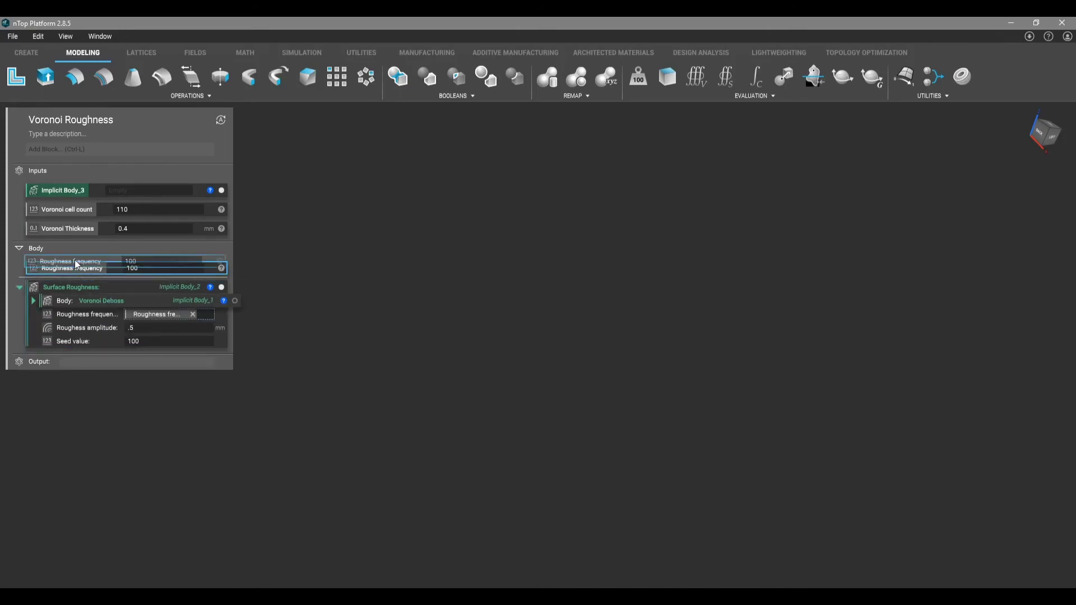
drag(69, 241, 66, 237)
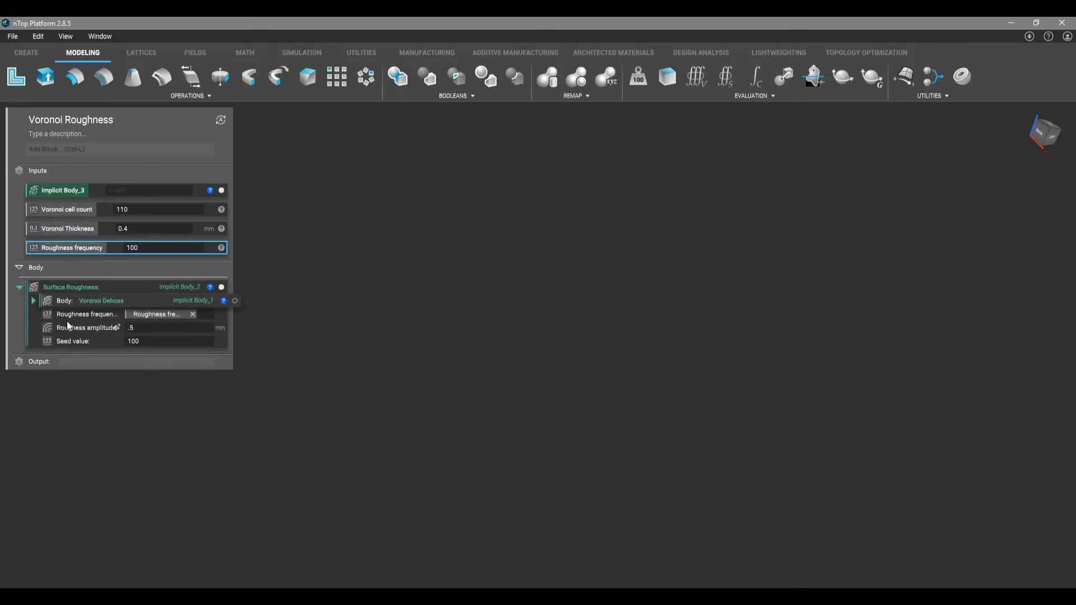
- Turn the roughness amplitude into a variable in the Inputs section and set the Surface Roughness body as the notebook's output
right_click(74, 327)
click(90, 291)
drag(90, 291, 64, 256)
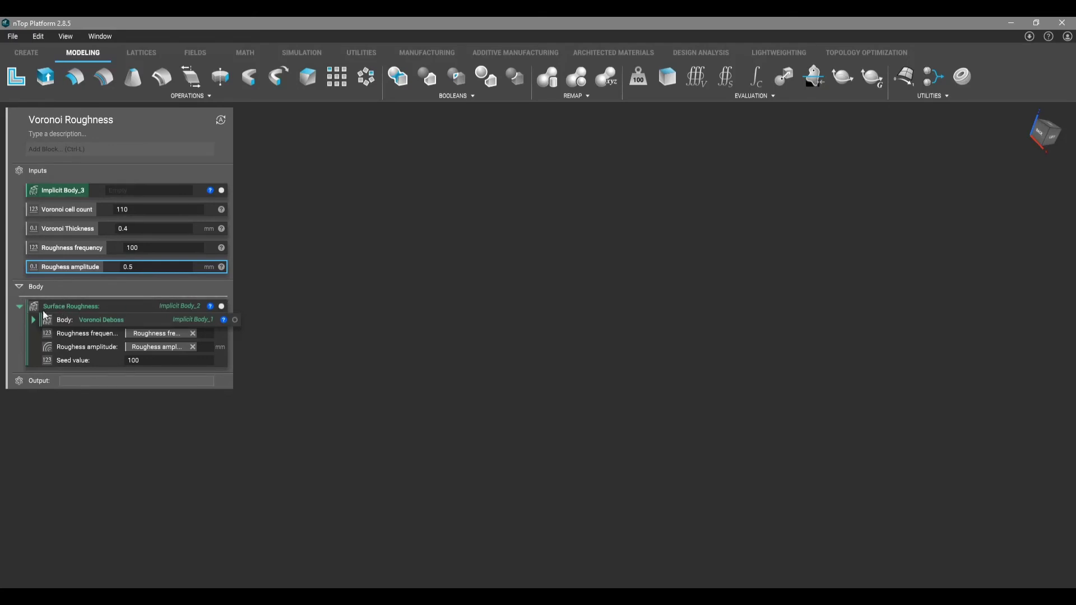
drag(67, 304, 99, 386)
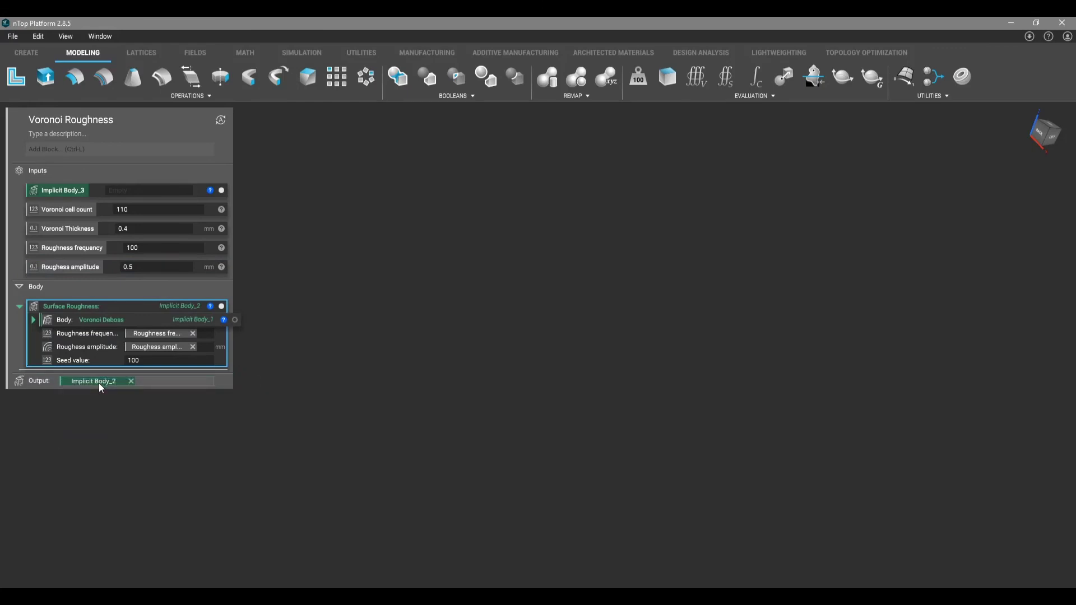
- Save the notebook in the nTop folder as Voronoi Deboss Roughness
click(17, 37)
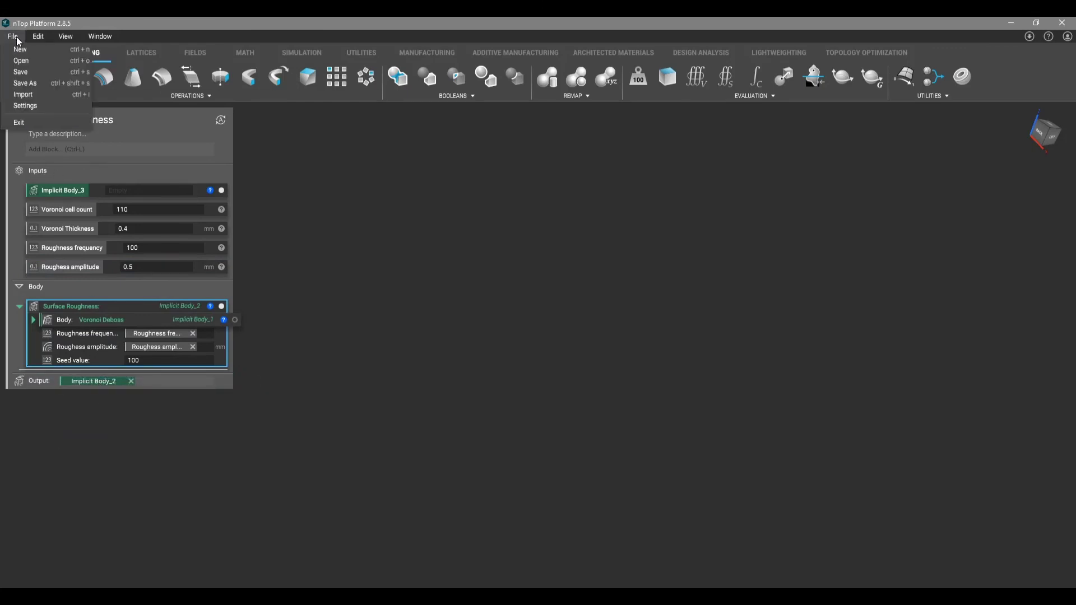
click(28, 79)
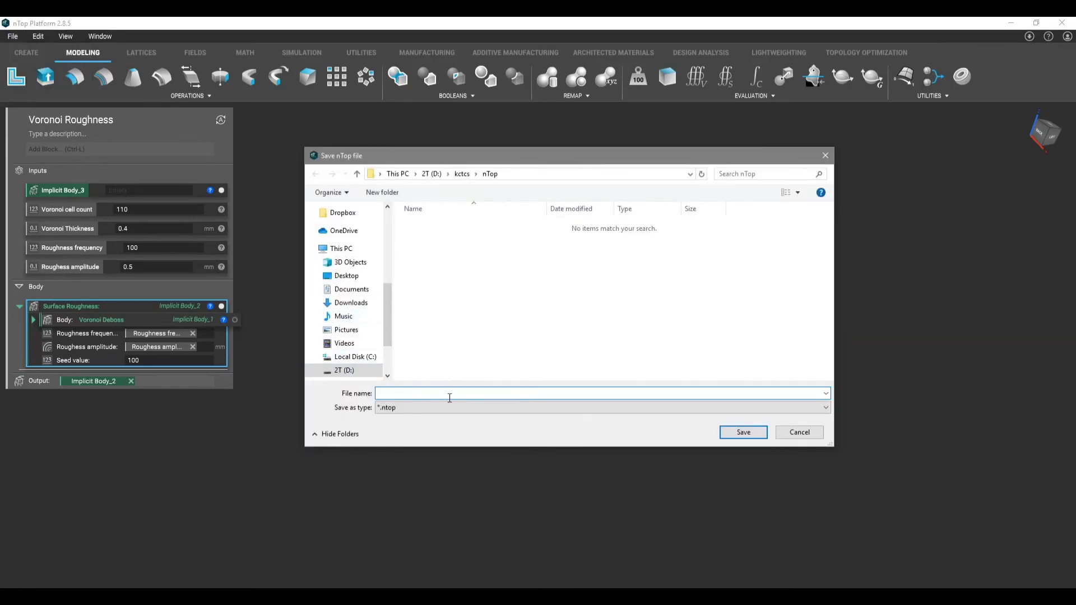
text(Vorn)
key(BackSpace)
text(onoi Deboss Roughness)
click(749, 435)
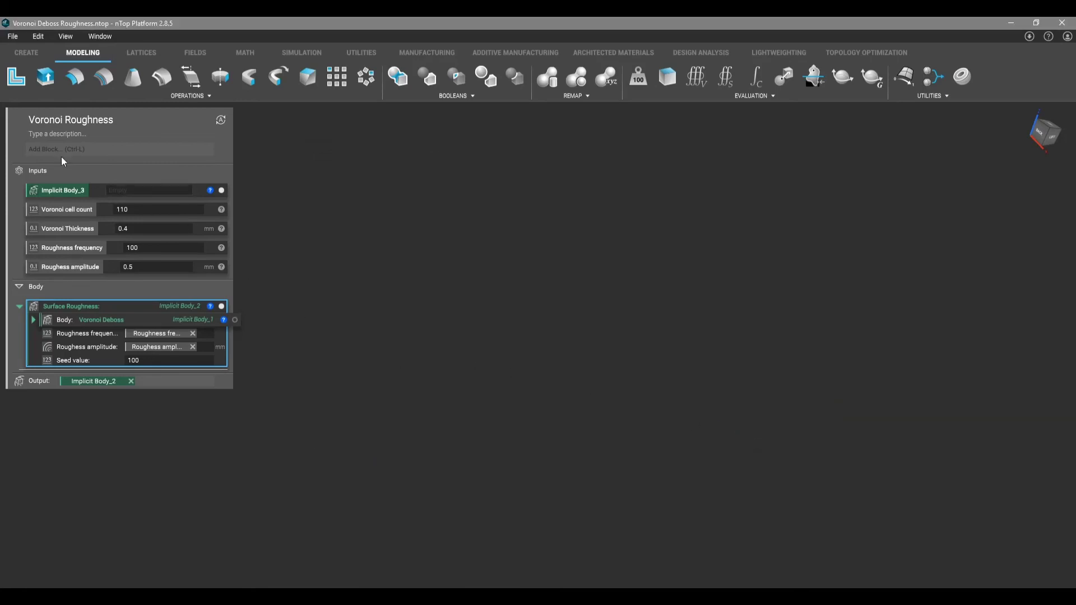
- Start a new notebook and import the saved Voronoi Deboss Roughness file into it as a custom block
click(13, 36)
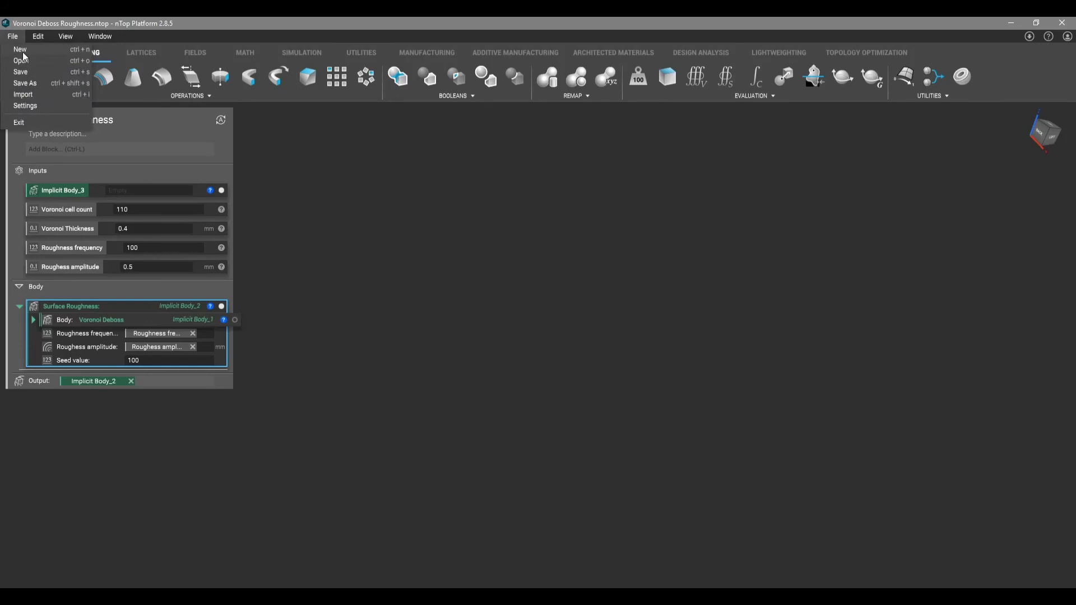
click(22, 51)
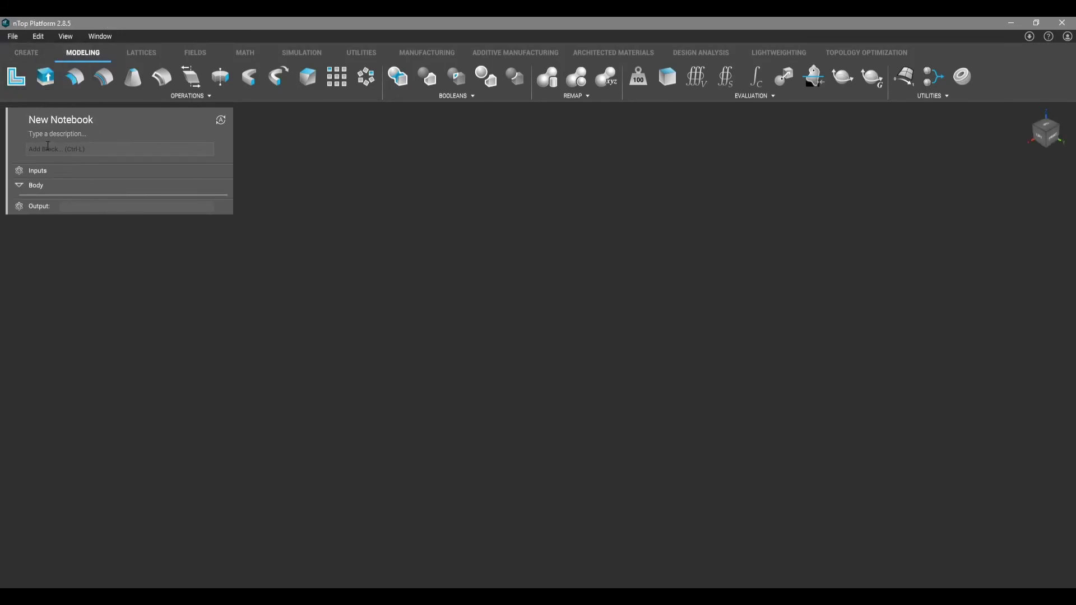
click(13, 37)
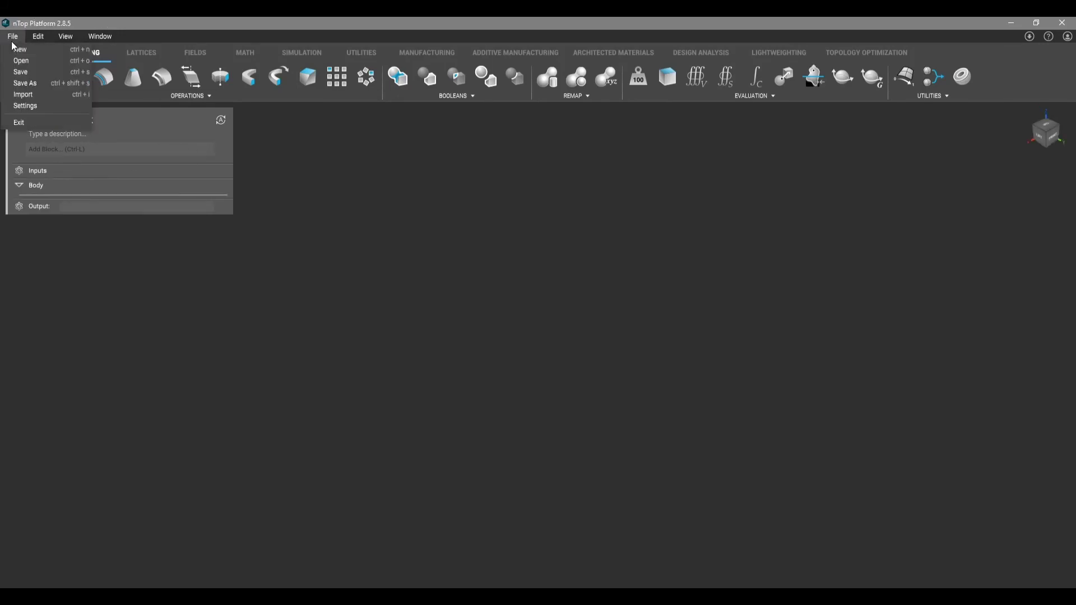
click(24, 94)
double_click(541, 226)
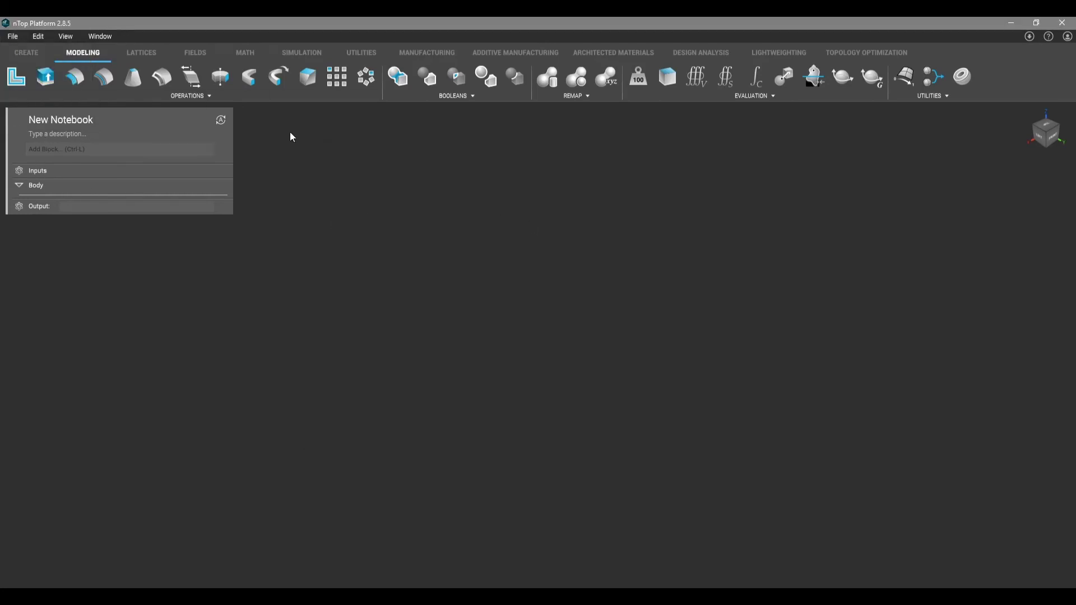
- Add the custom Voronoi Roughness block to the new notebook
click(71, 147)
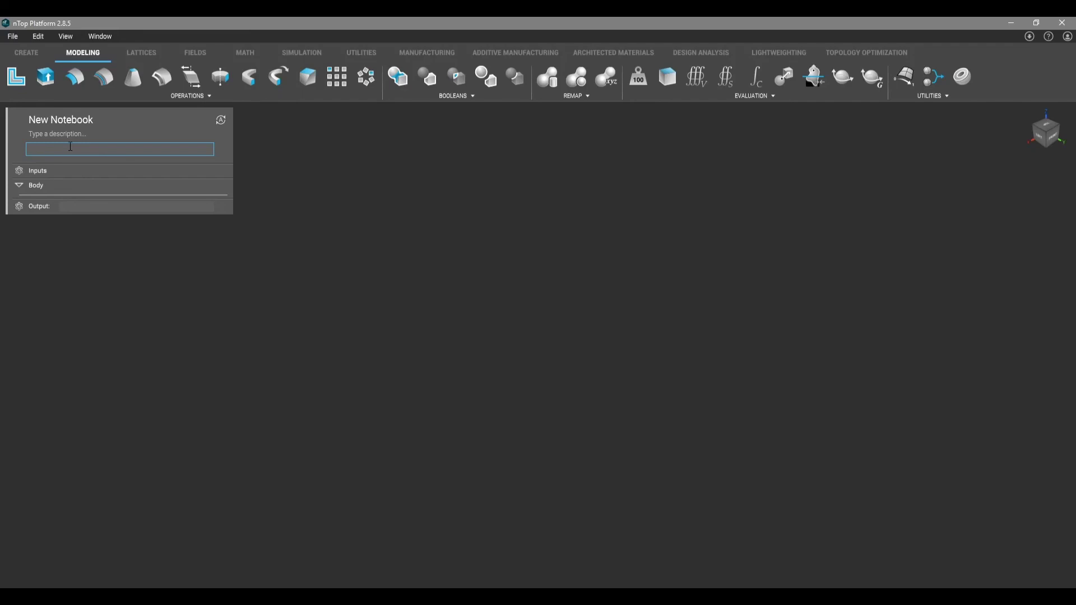
text(voronoi r)
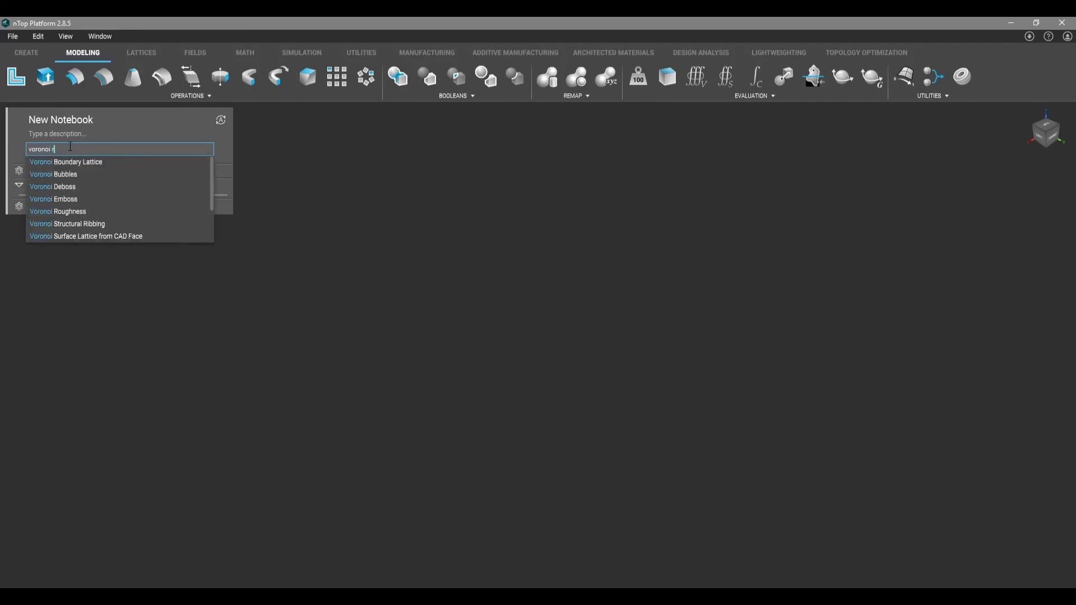
text(oughness)
key(Return)
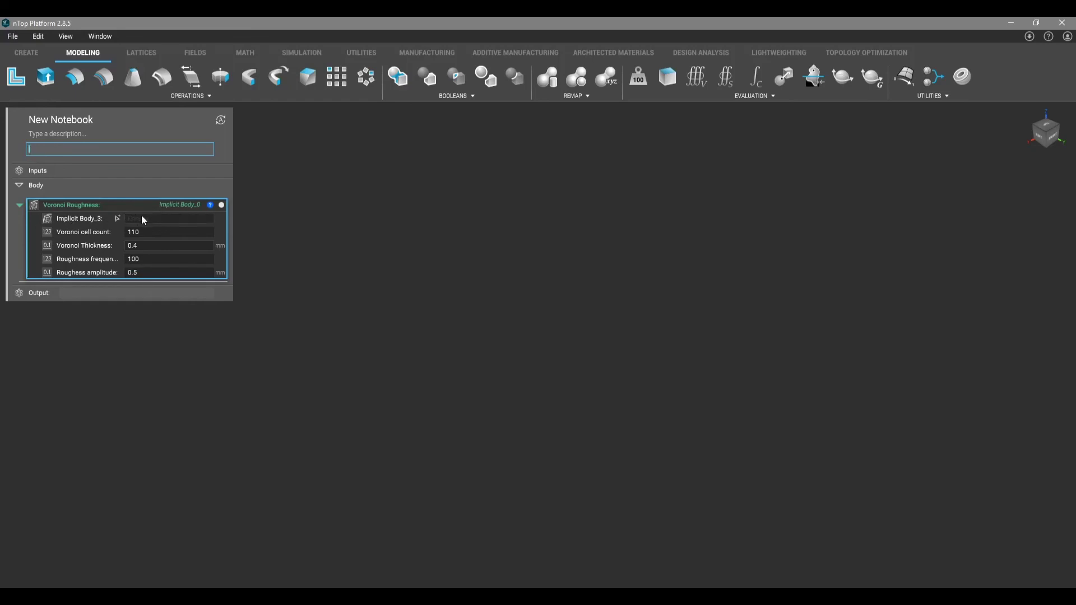
- Create a Cylinder primitive and place it in the implicit body input of the Voronoi Roughness block
click(44, 52)
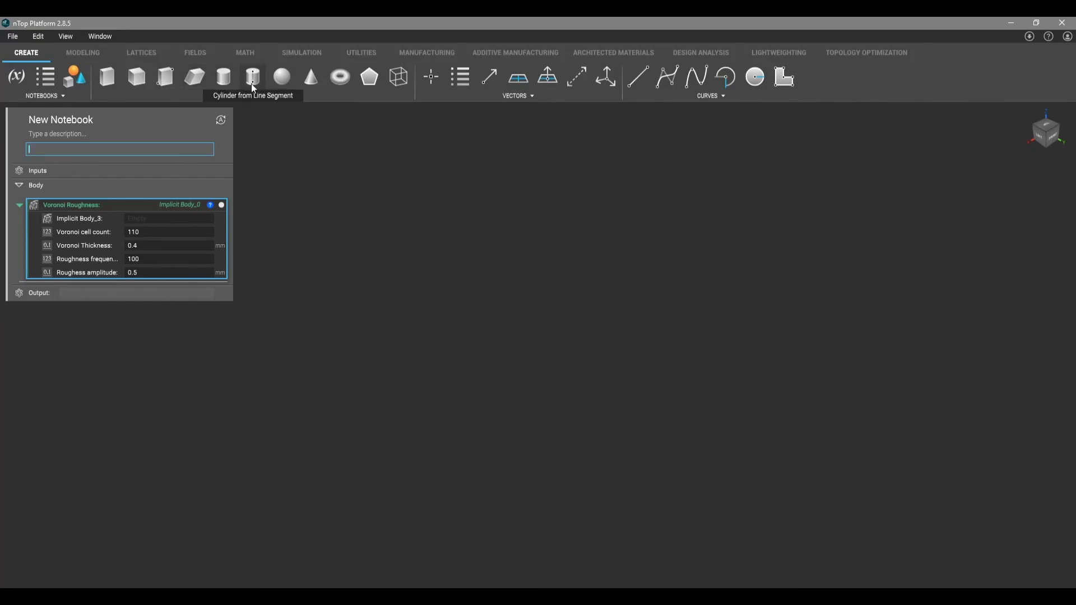
click(218, 81)
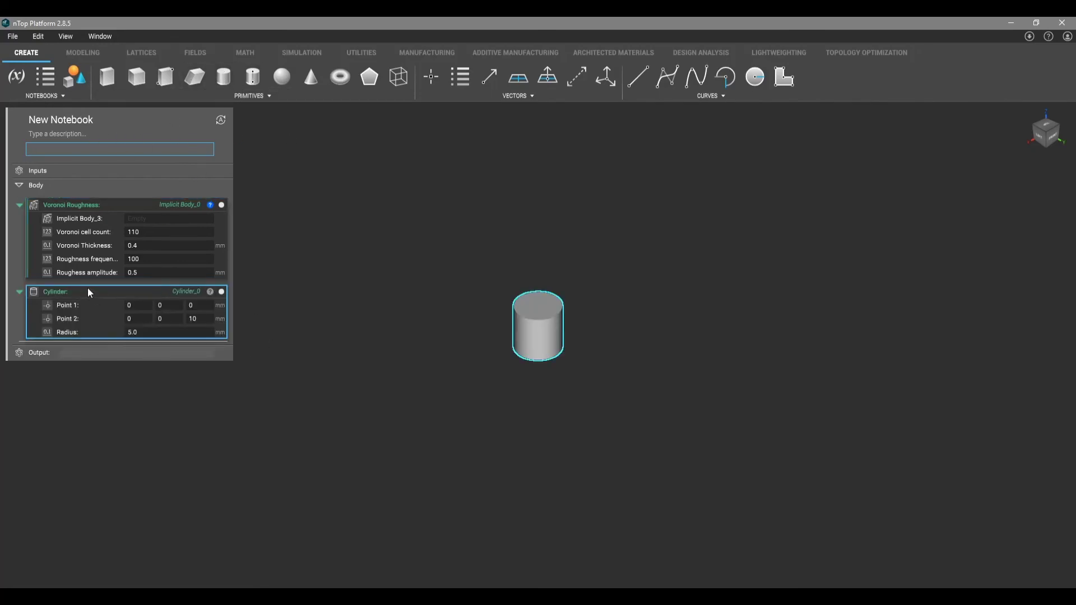
drag(59, 291, 151, 221)
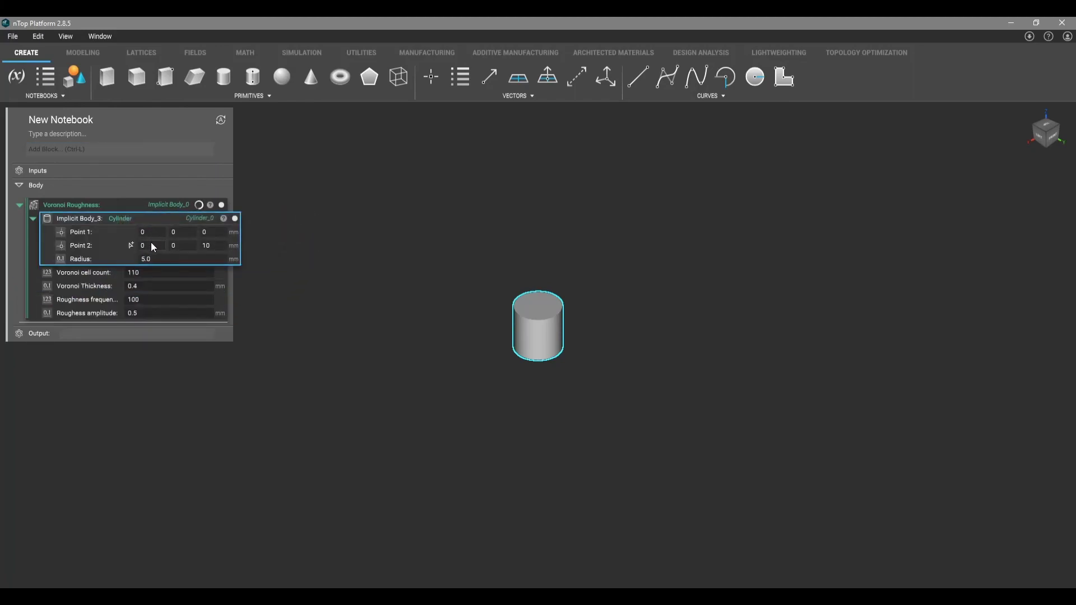
- Hide the plain cylinder and inspect the textured Voronoi Roughness body up close
click(235, 219)
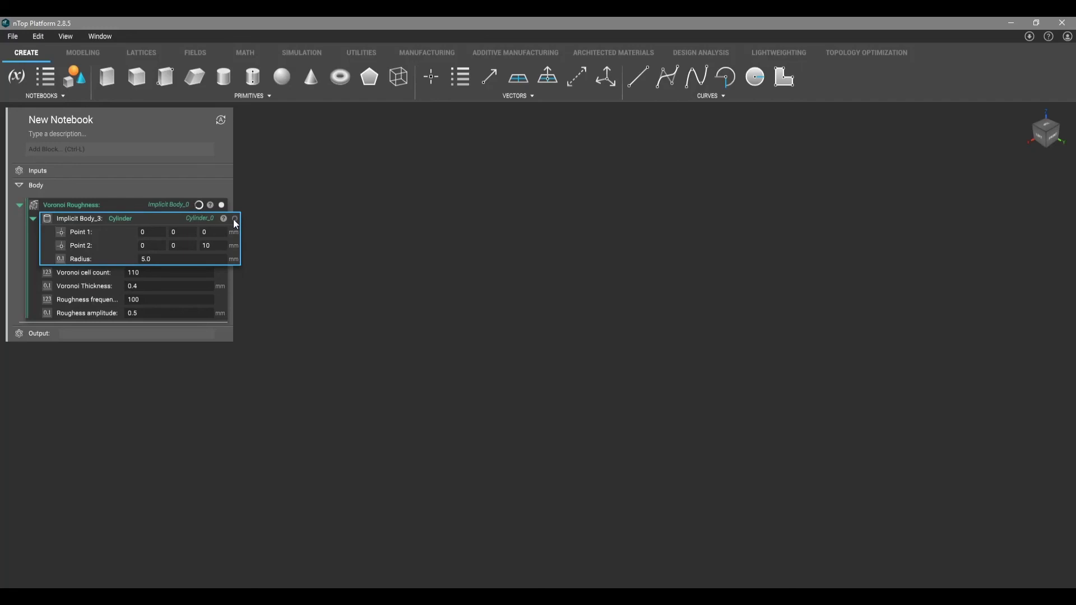
scroll(546, 325, up, 3)
right_drag(546, 325, 384, 203)
scroll(594, 268, up, 3)
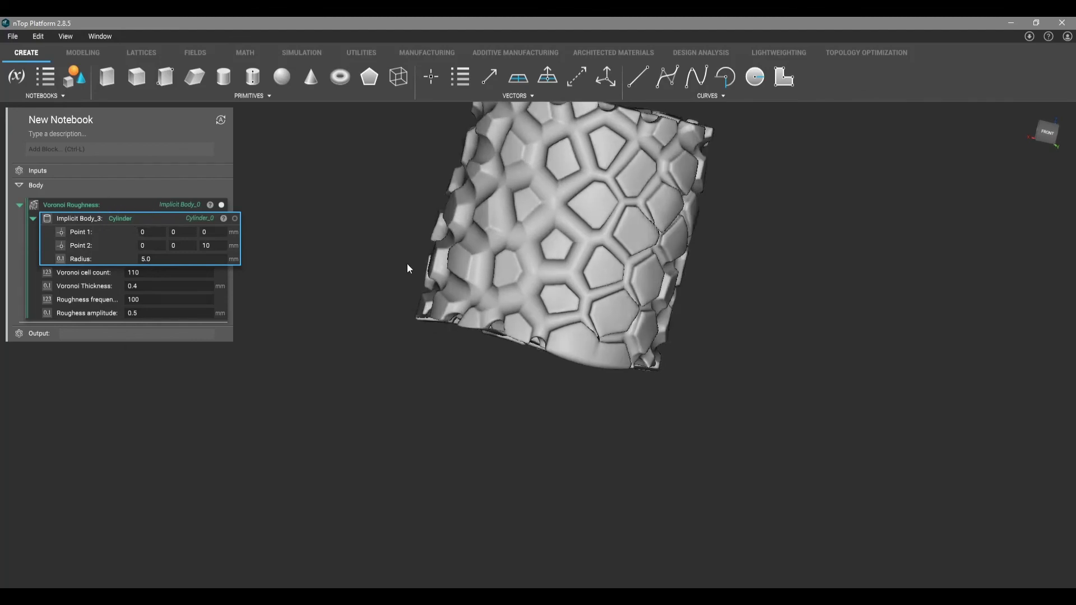
- Set the cylinder's radius to 15 mm and the Z coordinate of Point 2 to 30 mm
click(155, 259)
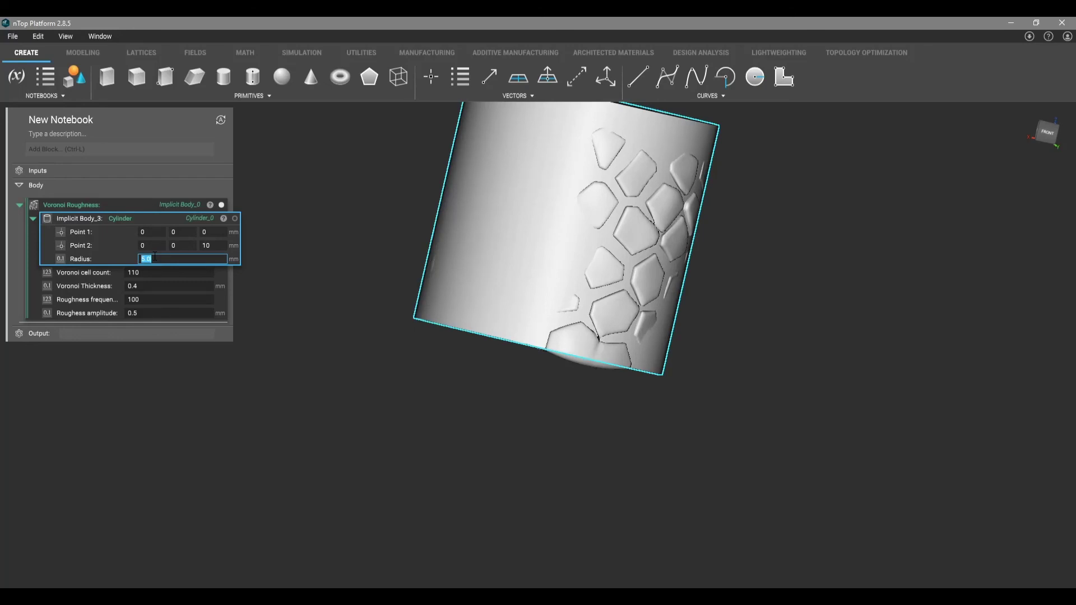
text(15)
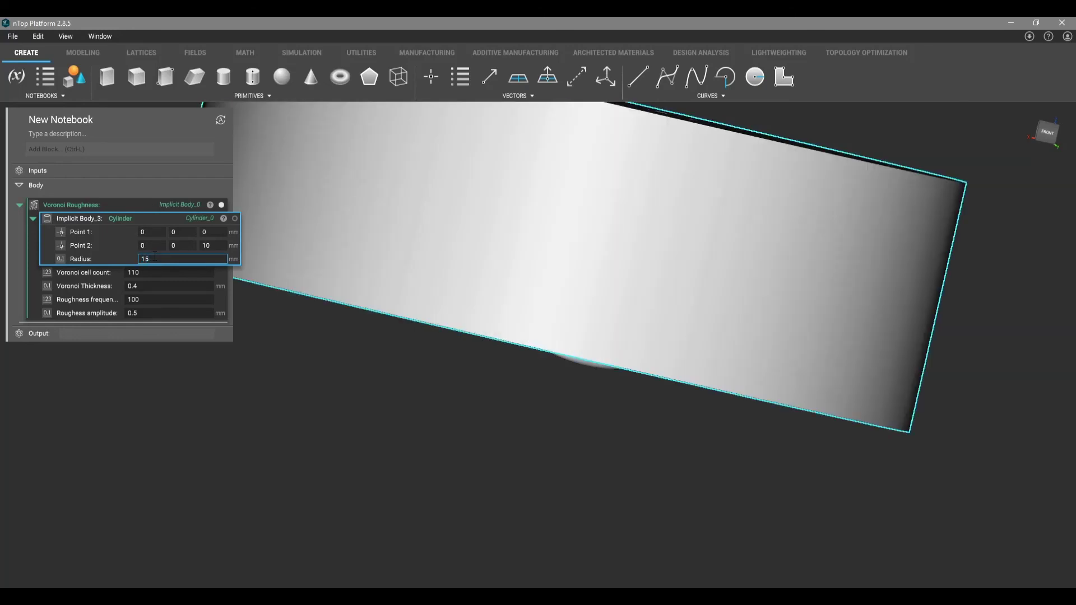
click(216, 245)
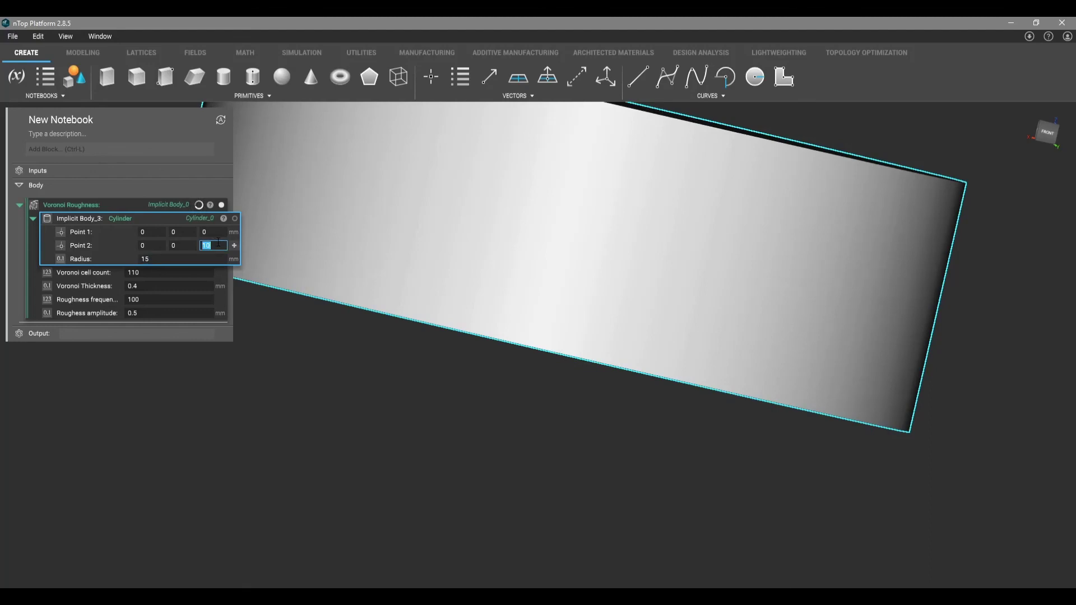
text(30)
key(Return)
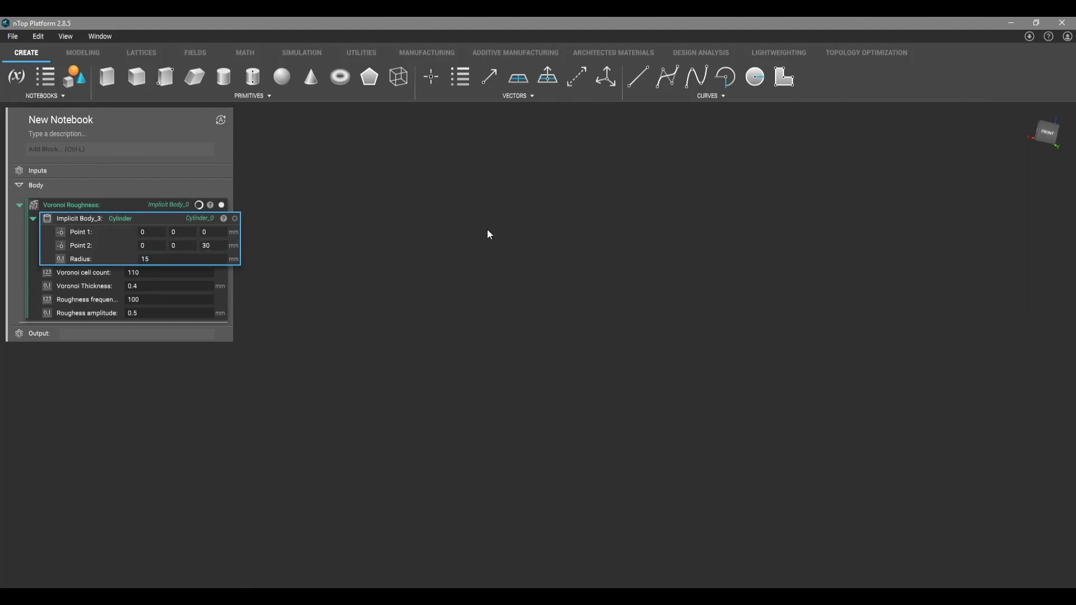